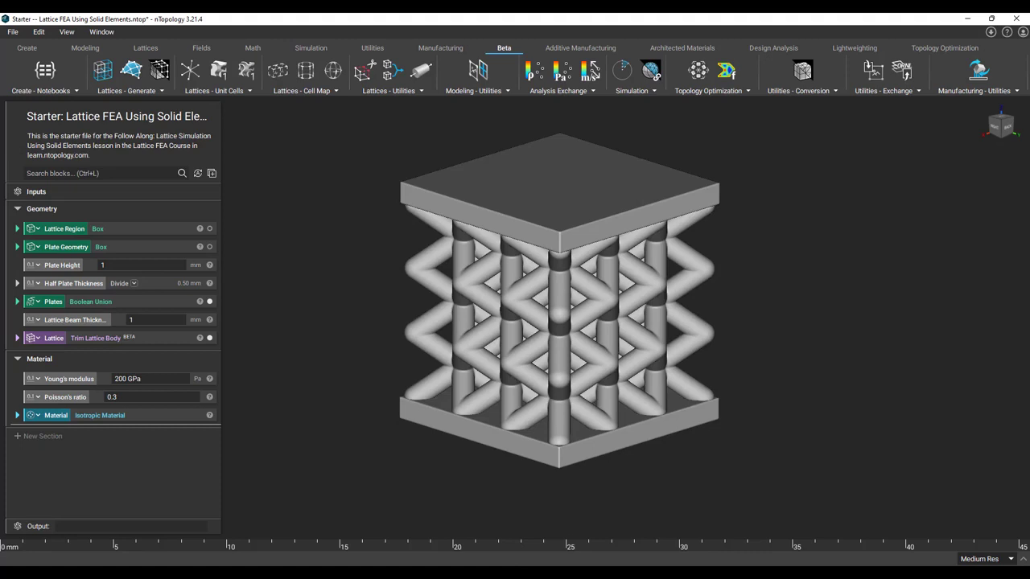
- Add a new notebook section named "Analysis" below the Material section
left_click(181, 341)
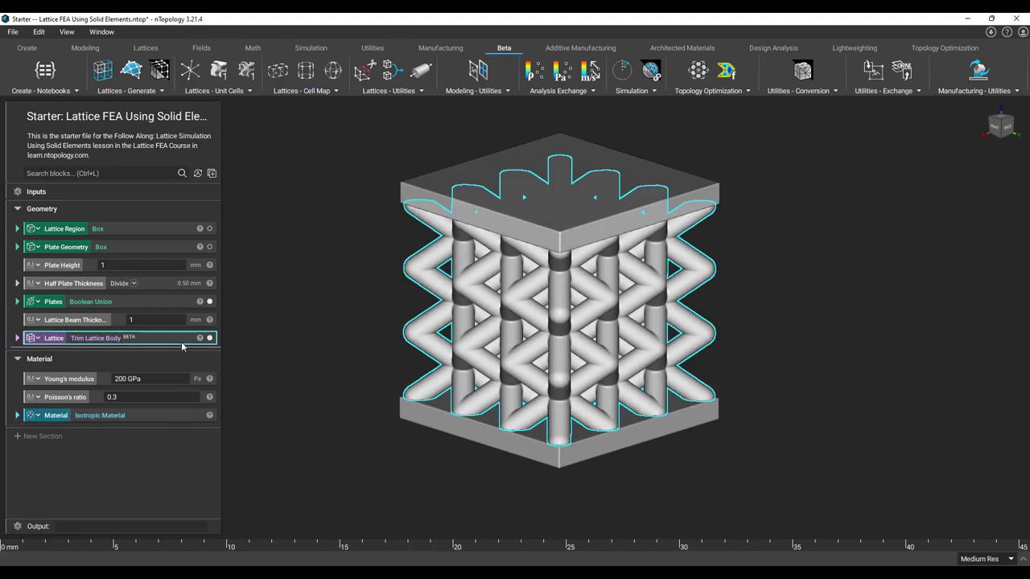
left_click(163, 302)
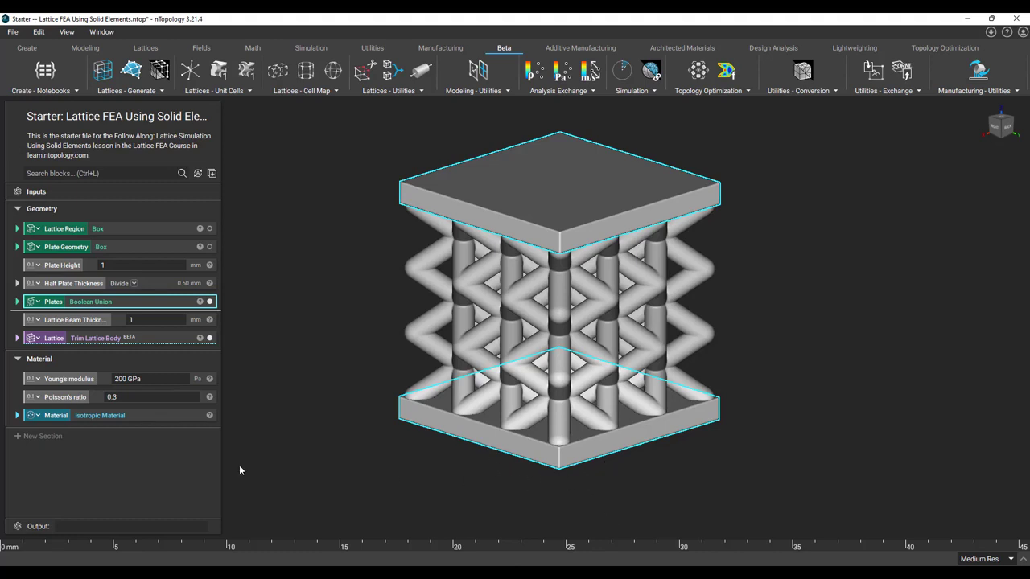
left_click(110, 439)
type("Analysis")
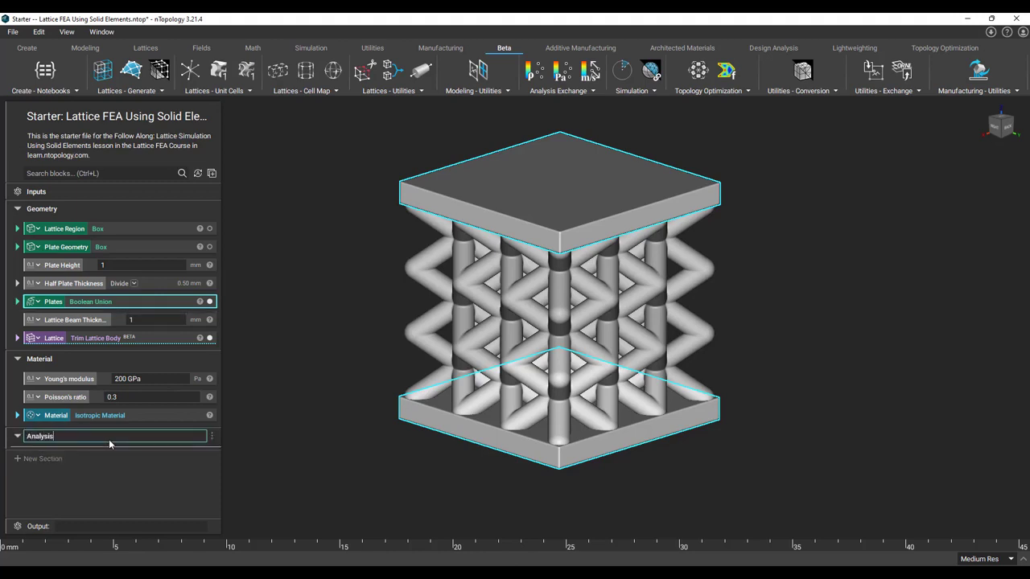
key("Return")
- Add a Static Analysis block to the Analysis section and use an FE Model block as its model
left_click(118, 174)
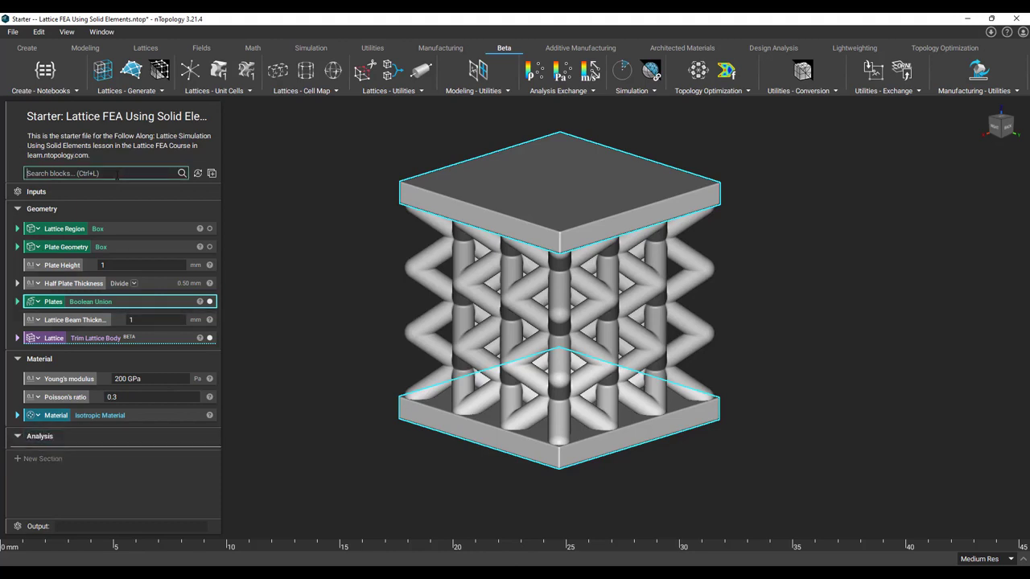
type("stati")
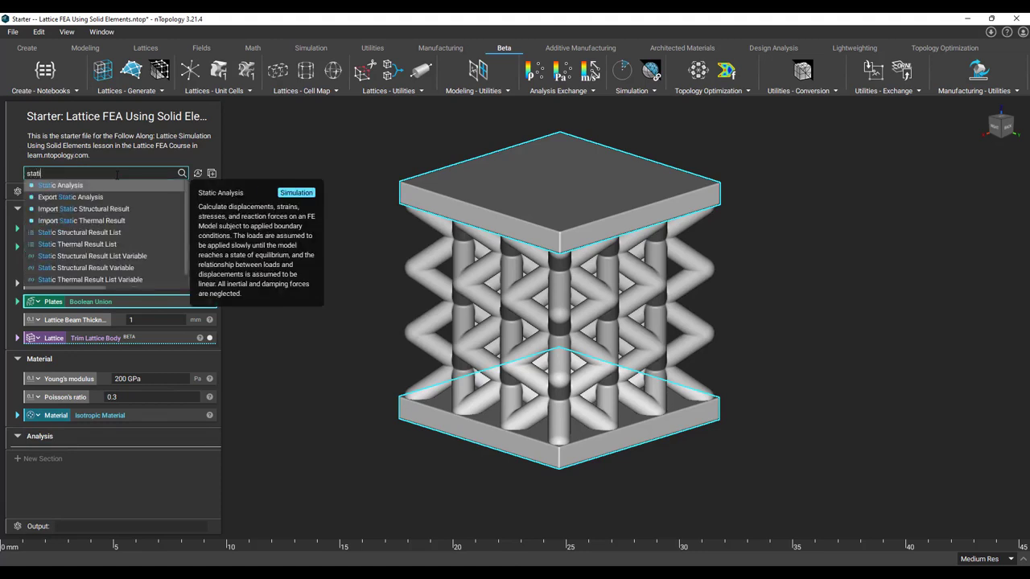
left_click(131, 187)
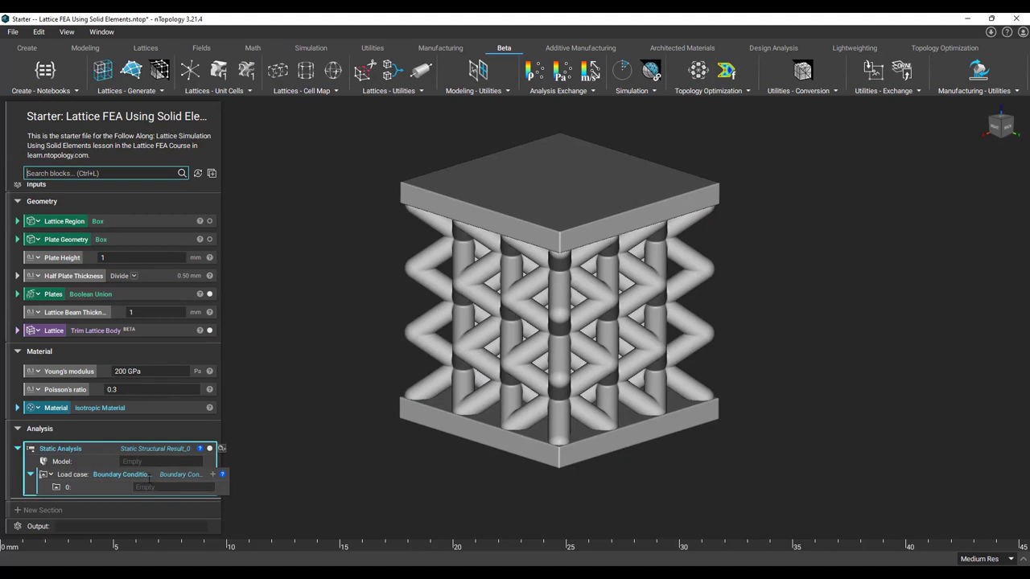
double_click(153, 462)
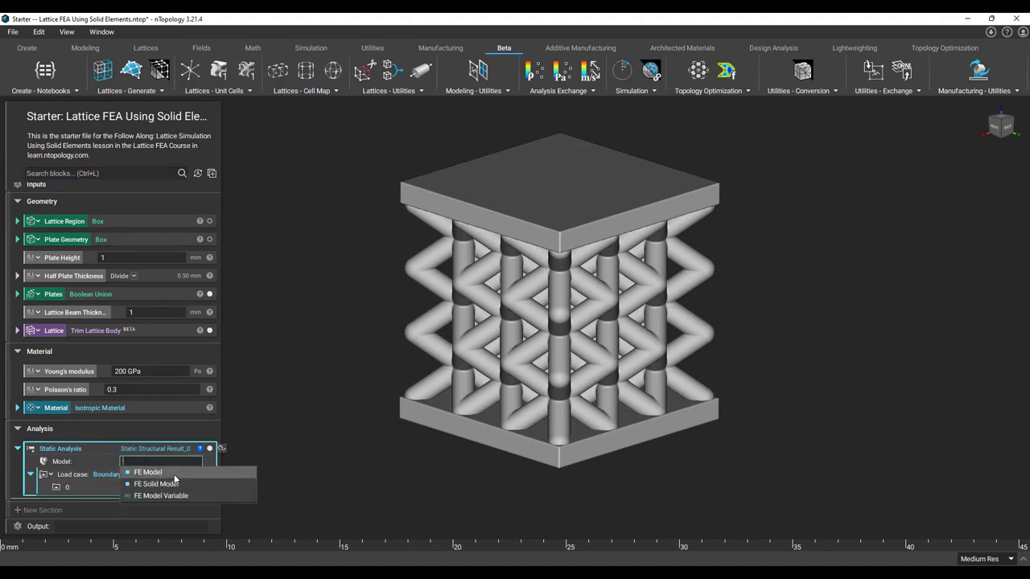
left_click(172, 473)
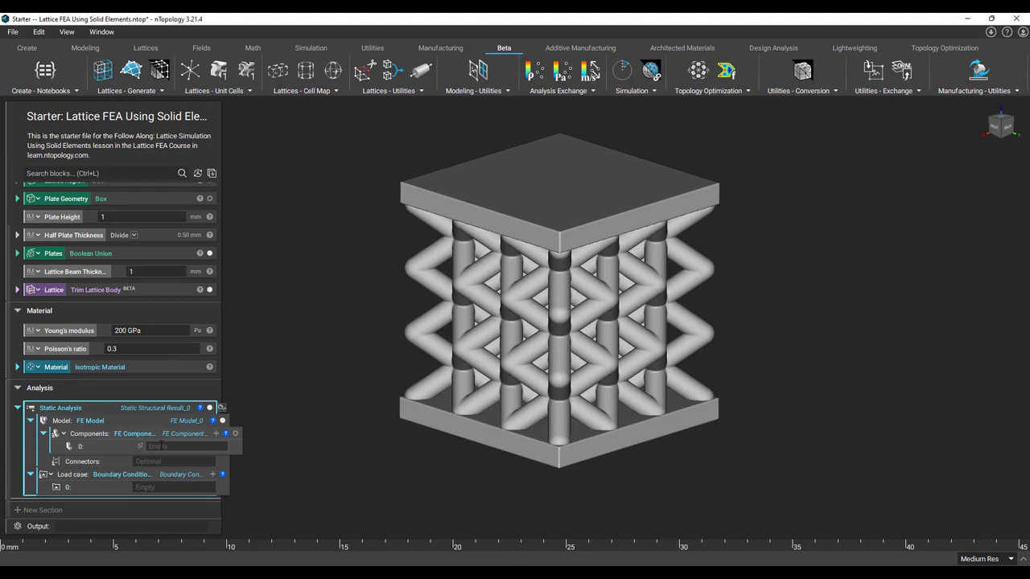
- Add an FE Solid Component to the FE Model's components and use an FE Volume Mesh as its solid mesh
double_click(166, 446)
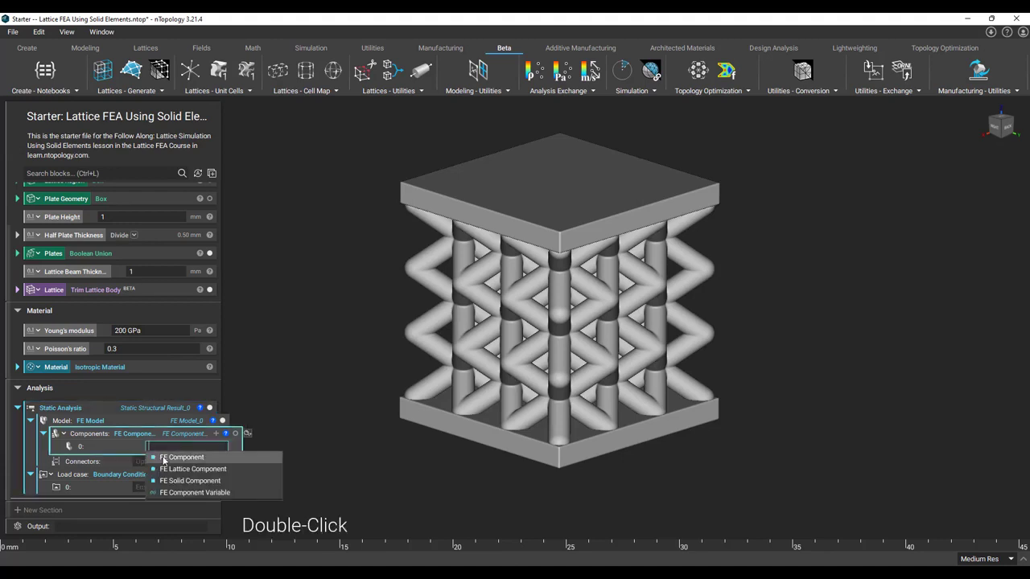
left_click(198, 483)
scroll(199, 488, "down", 2)
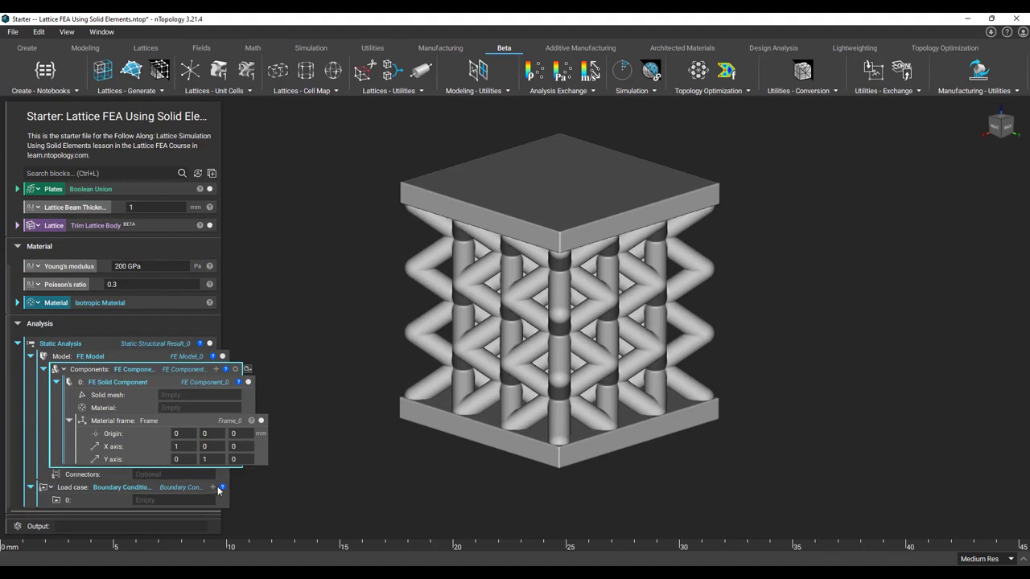
scroll(201, 497, "down", 1)
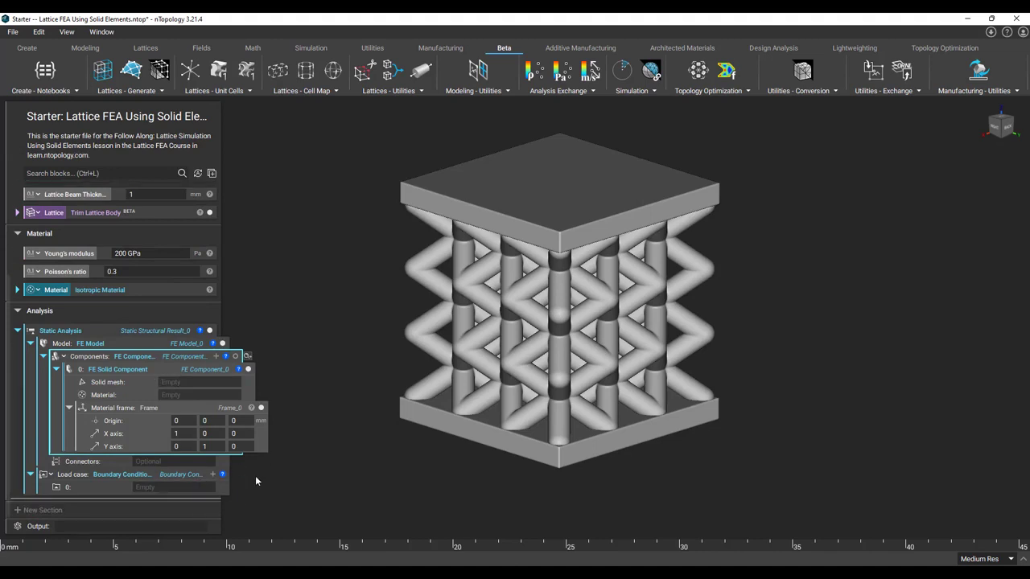
double_click(207, 383)
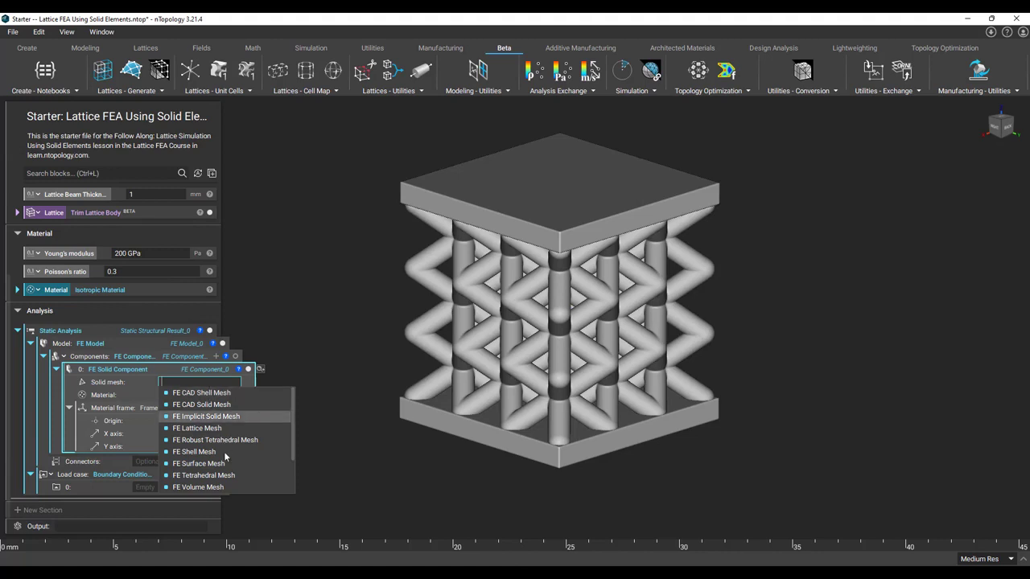
left_click(228, 488)
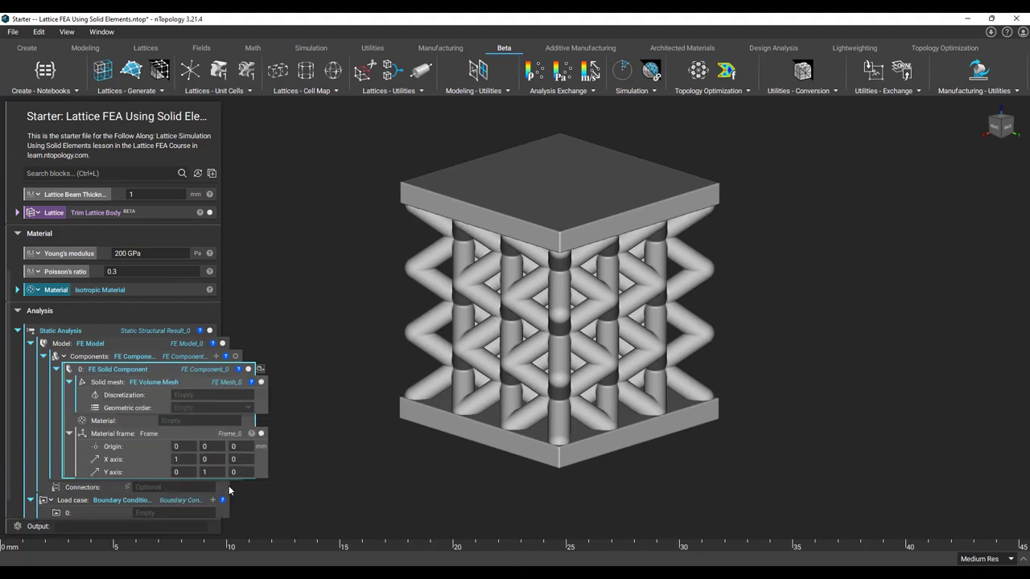
- Convert the FE Volume Mesh block into a variable named "Solid Mesh"
right_click(189, 387)
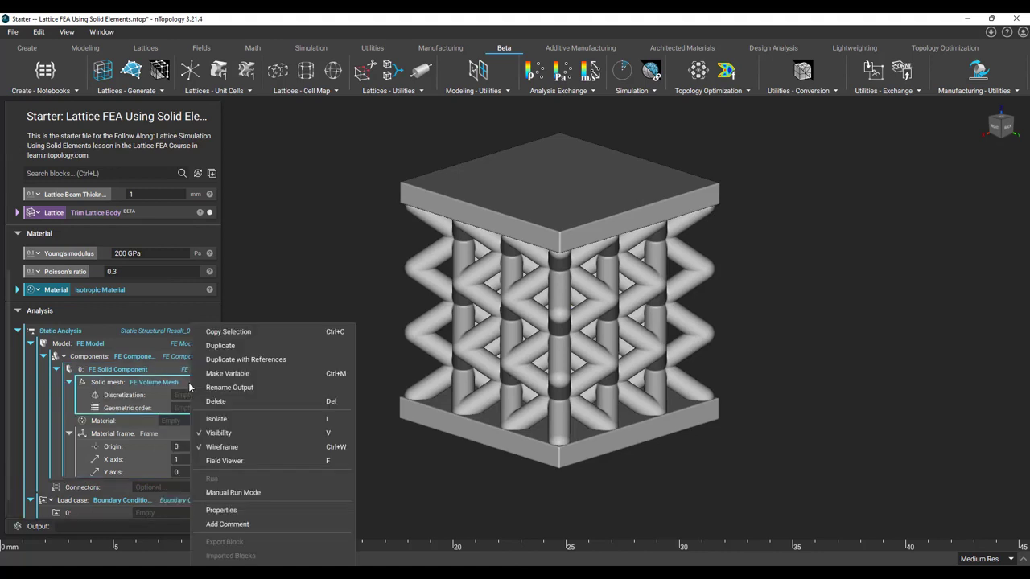
left_click(251, 373)
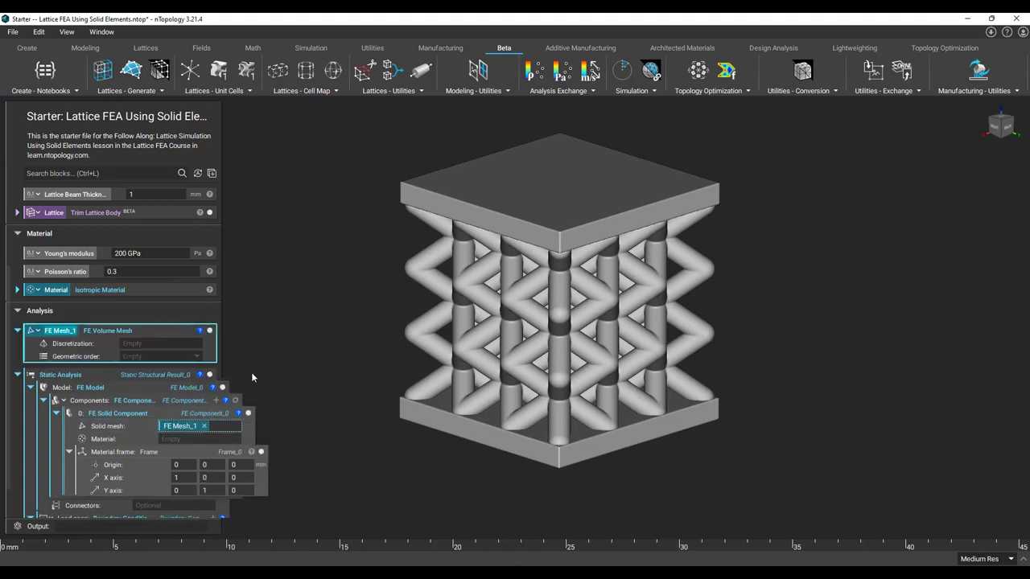
type("Solid Mesh")
key("Return")
- Set the Solid Mesh discretization to a Volume Mesh block with Remesh Surface as its domain
double_click(183, 341)
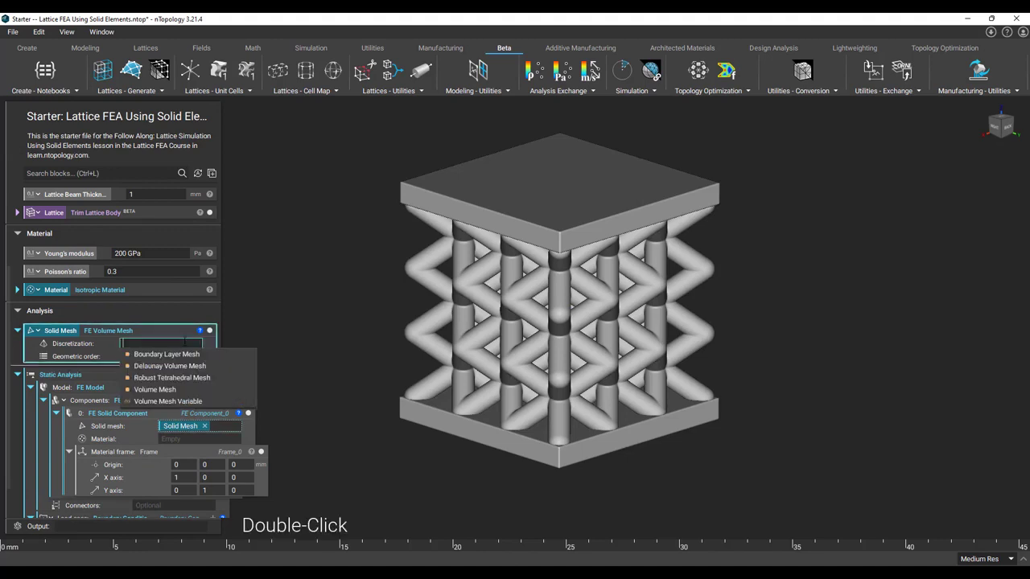
left_click(195, 391)
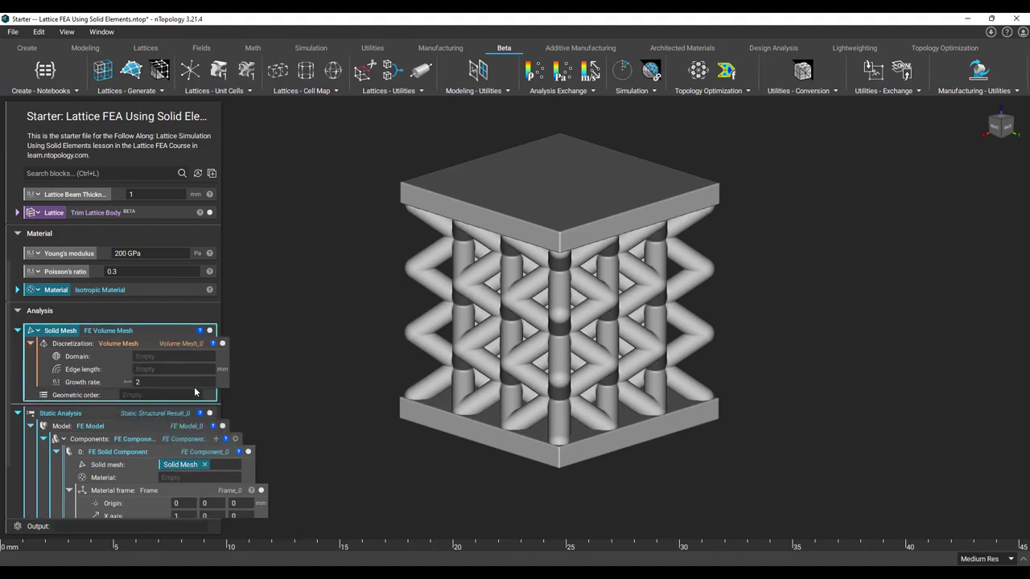
double_click(153, 357)
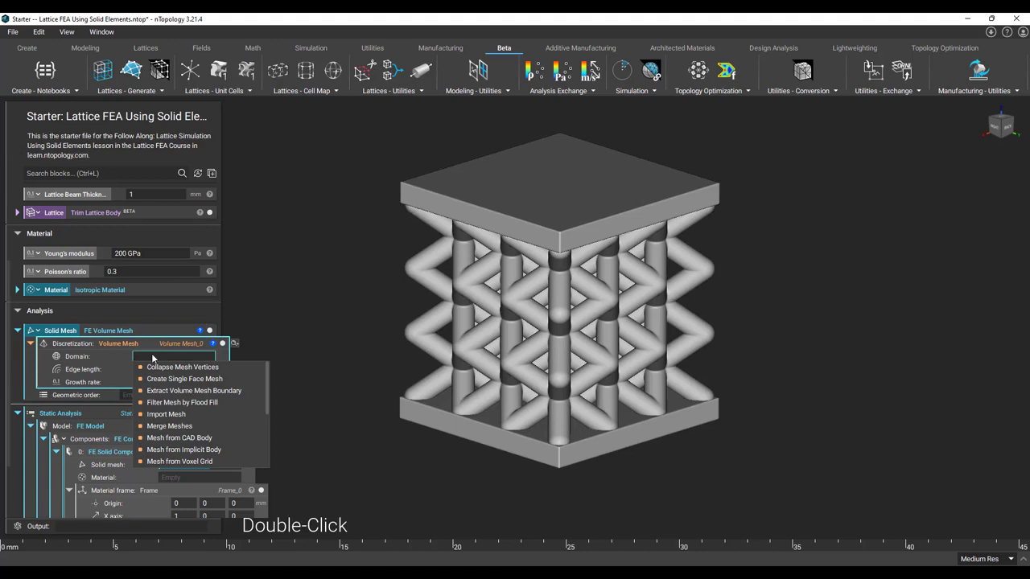
scroll(228, 440, "down", 2)
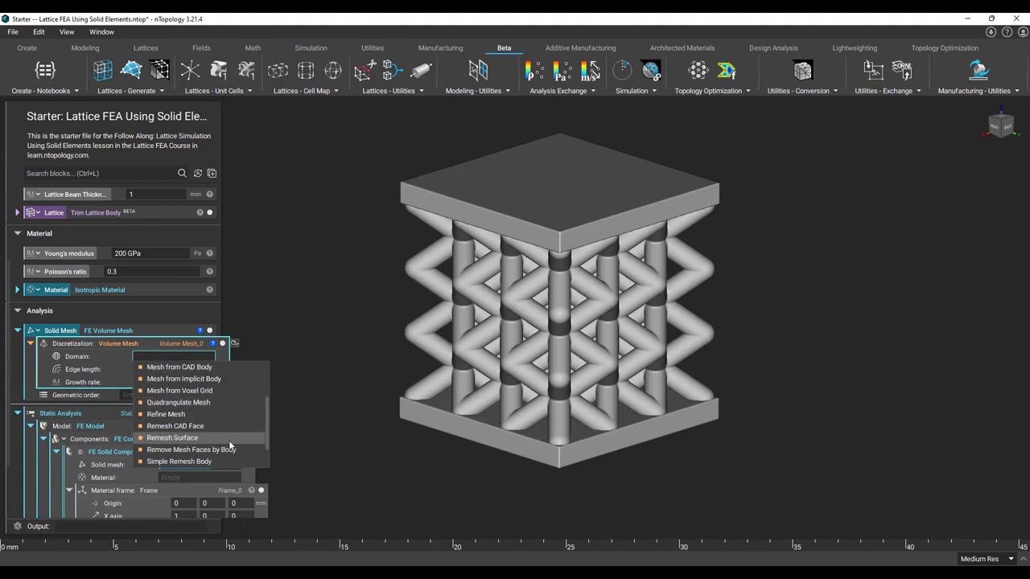
left_click(229, 442)
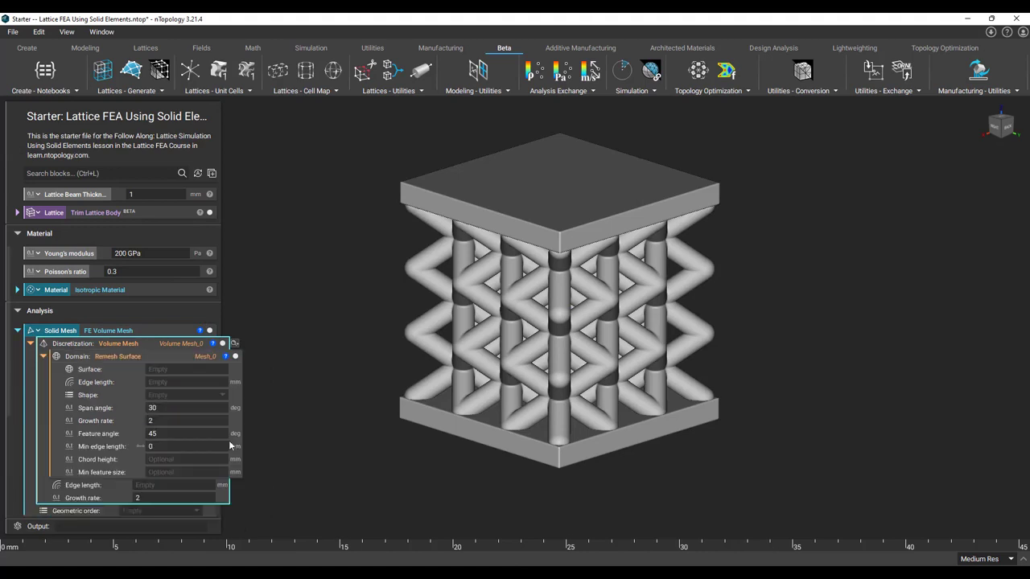
- Use a Mesh from Implicit Body block as the surface of Remesh Surface
double_click(172, 370)
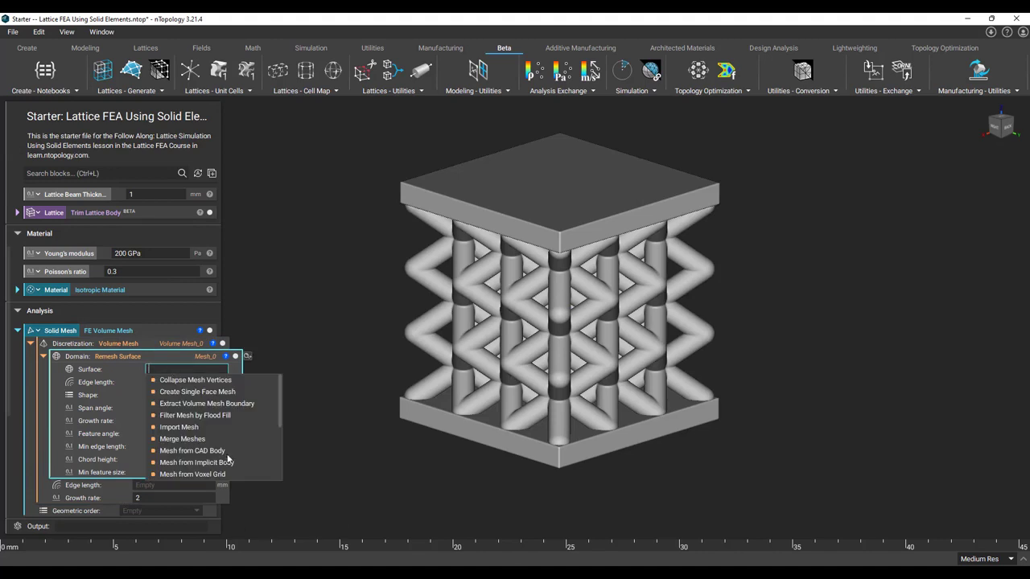
left_click(193, 462)
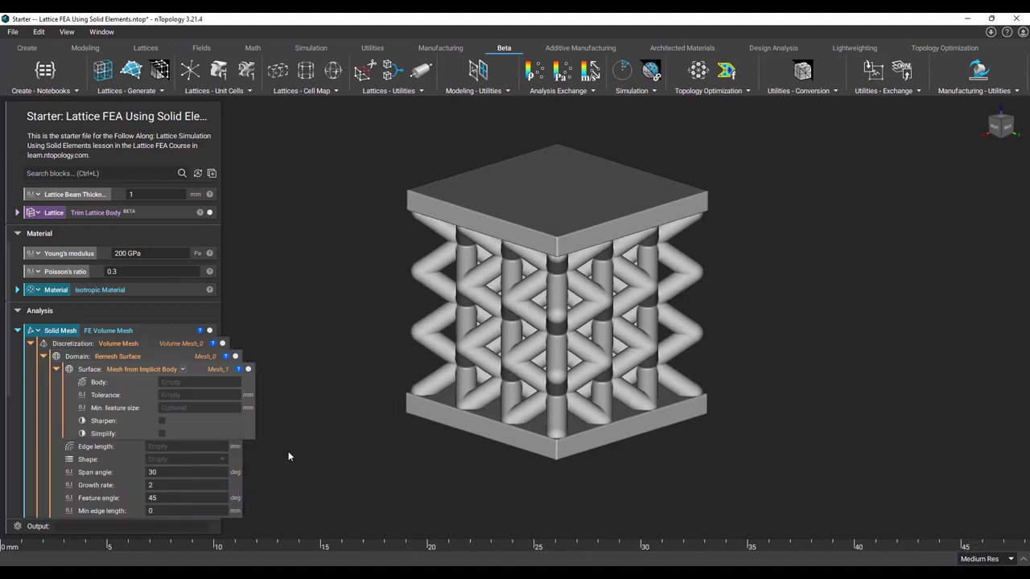
scroll(231, 451, "down", 3)
scroll(231, 451, "down", 1)
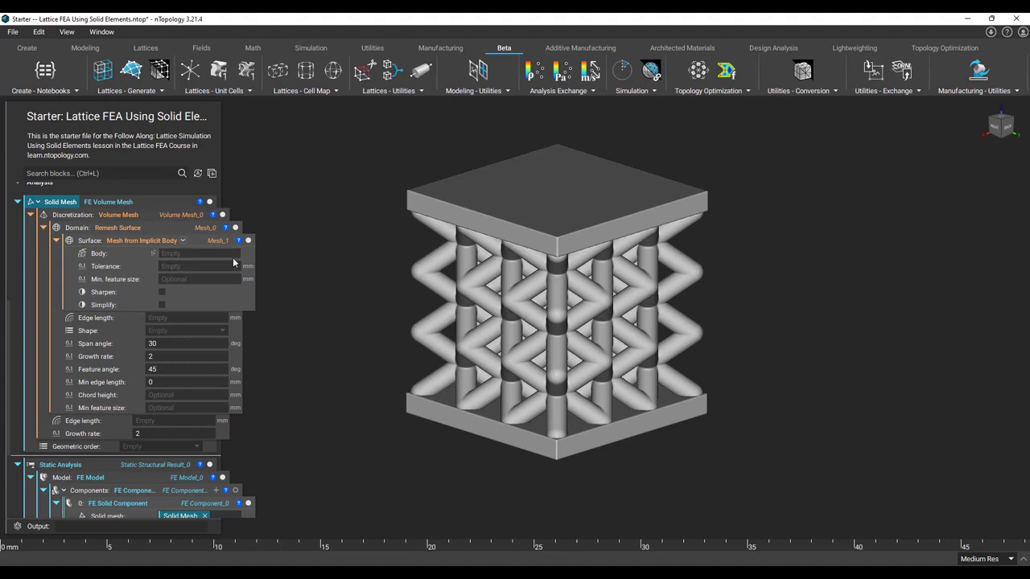
- Add a Boolean Union block to the Analysis section that combines the Lattice and Plates bodies
scroll(209, 269, "up", 6)
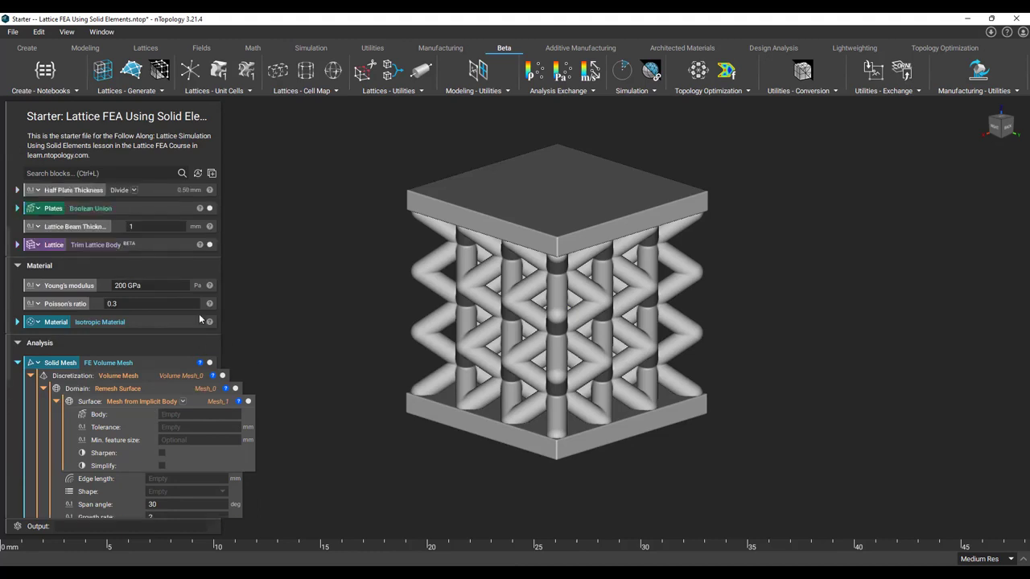
left_click(120, 173)
type("boolean")
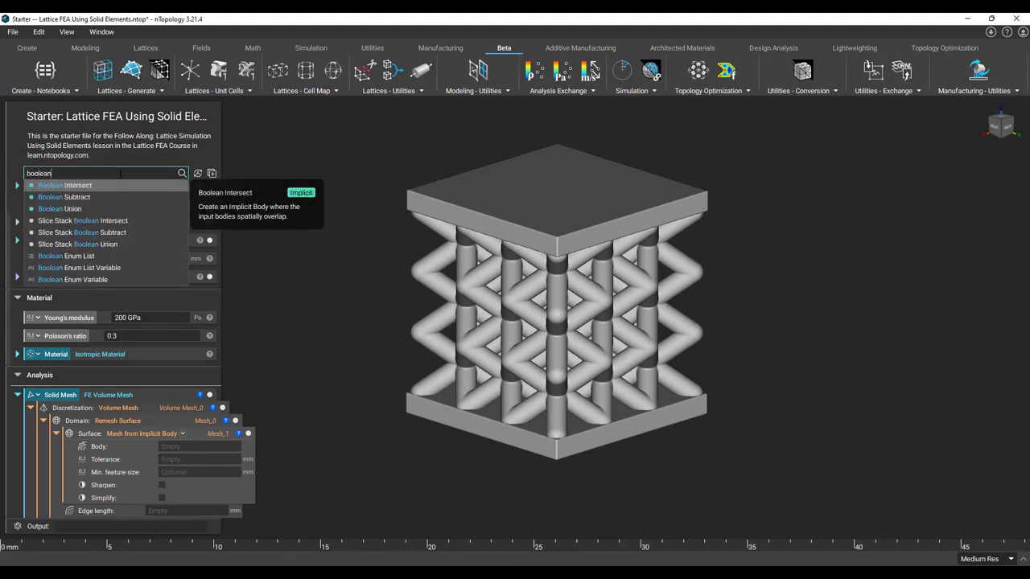
left_click(122, 208)
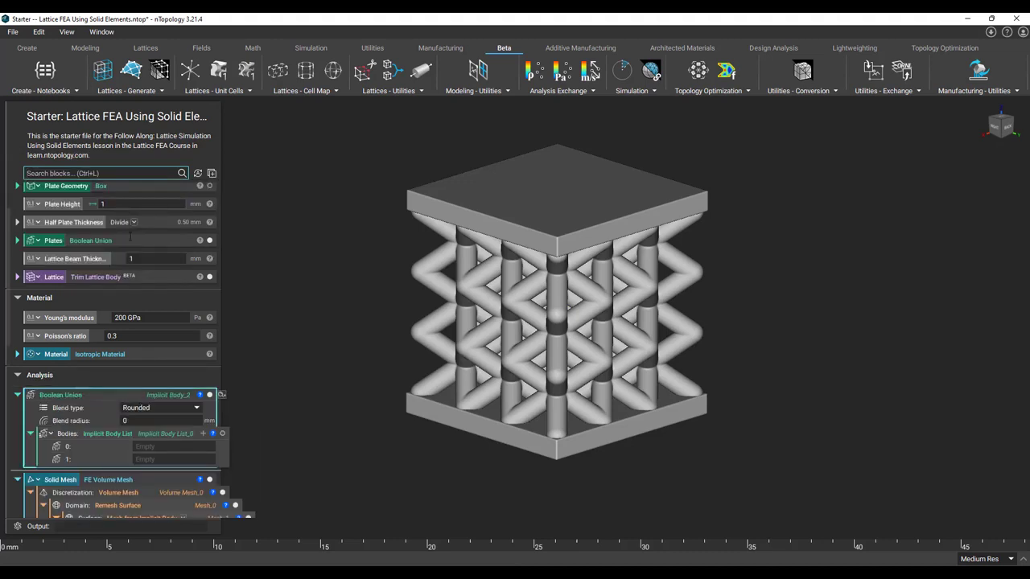
left_click_drag(58, 279, 153, 447)
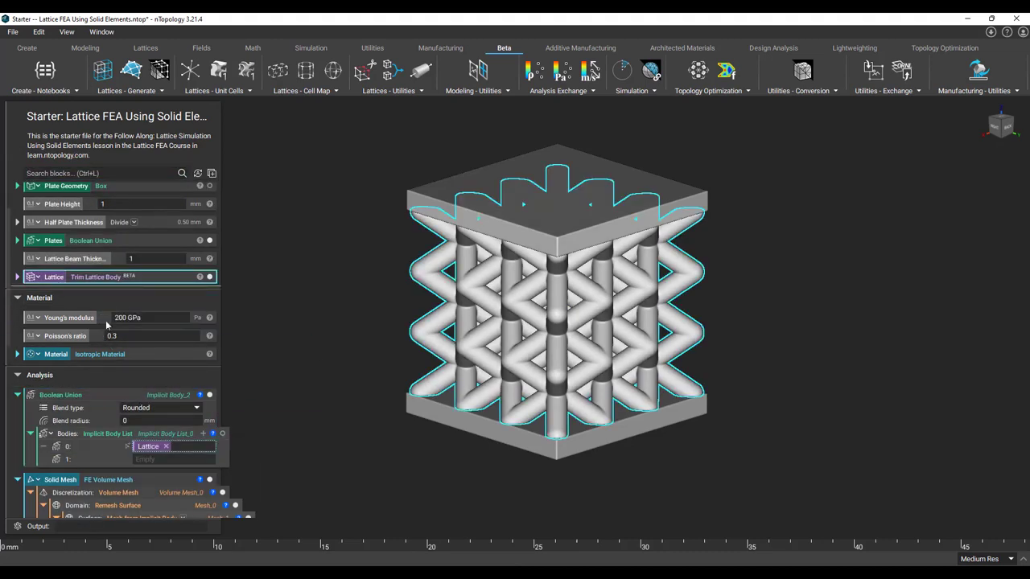
left_click_drag(52, 243, 144, 459)
- Convert the new Boolean Union of lattice and plates into a variable named "Lattice w/ Plates"
left_click(137, 397)
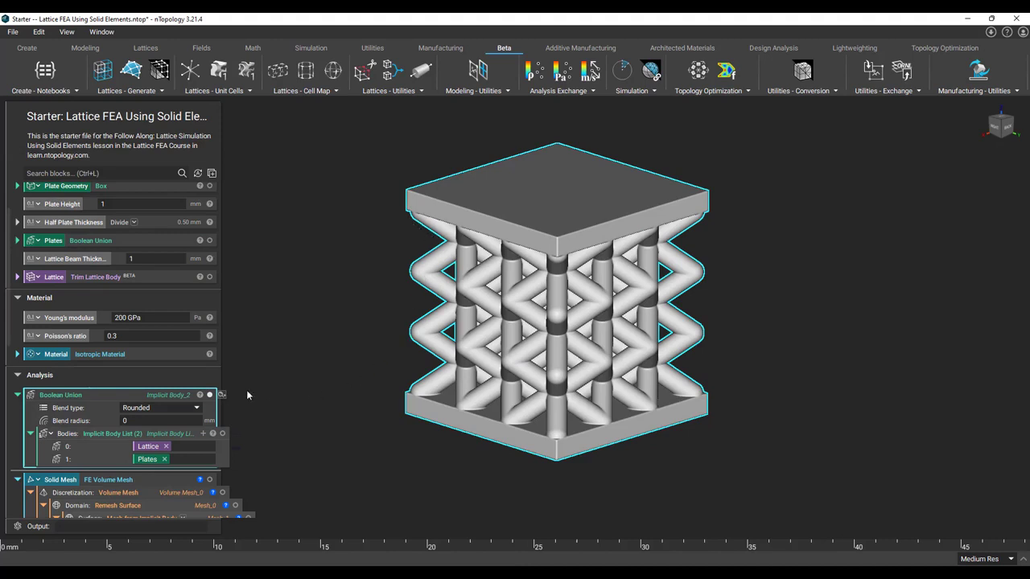
right_click(127, 397)
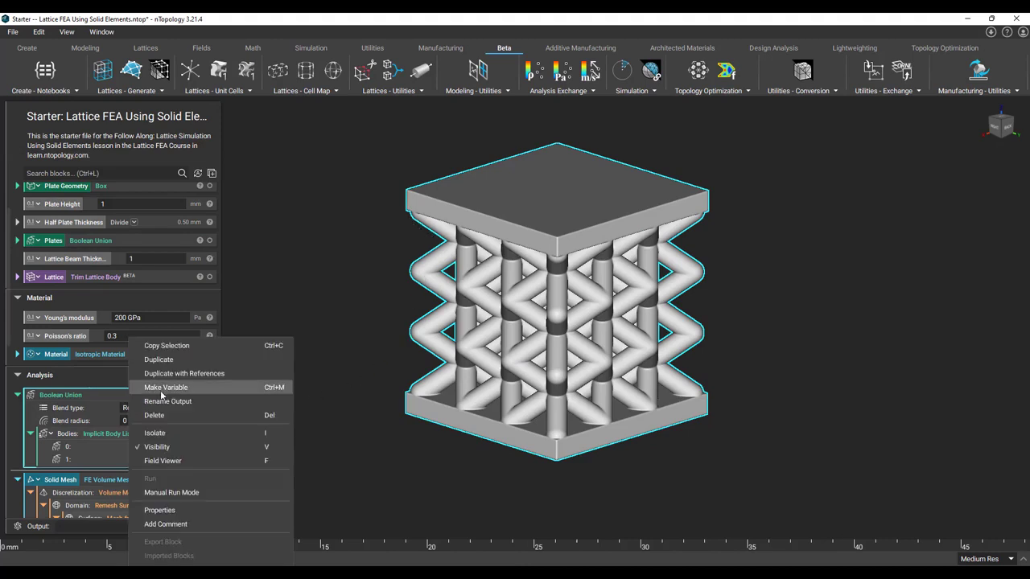
left_click(160, 389)
type("Latt")
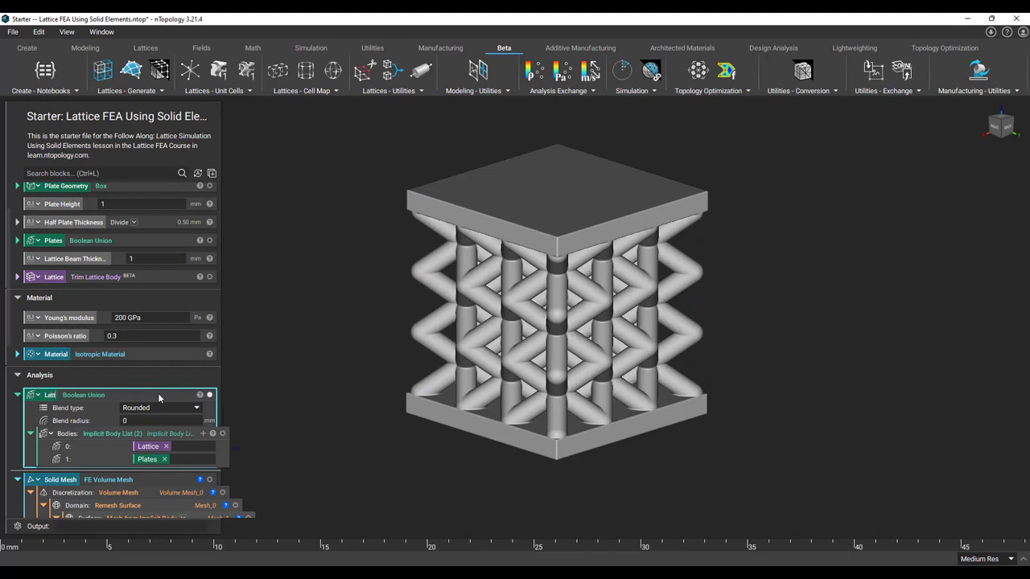
type("ice w/ Plates")
- Collapse the Lattice w/ Plates block and use it as the body of Mesh from Implicit Body
left_click(18, 395)
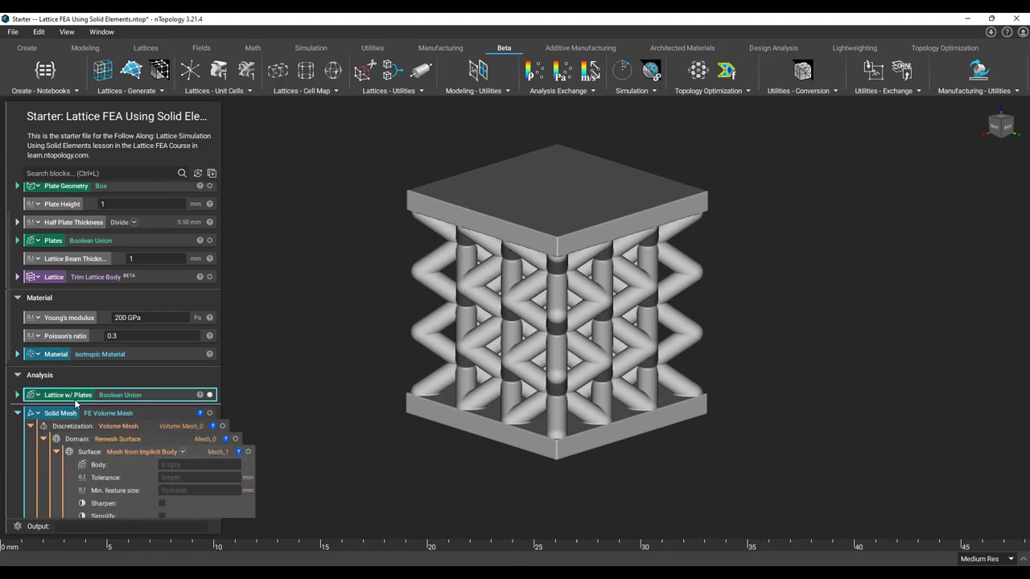
left_click_drag(74, 397, 193, 465)
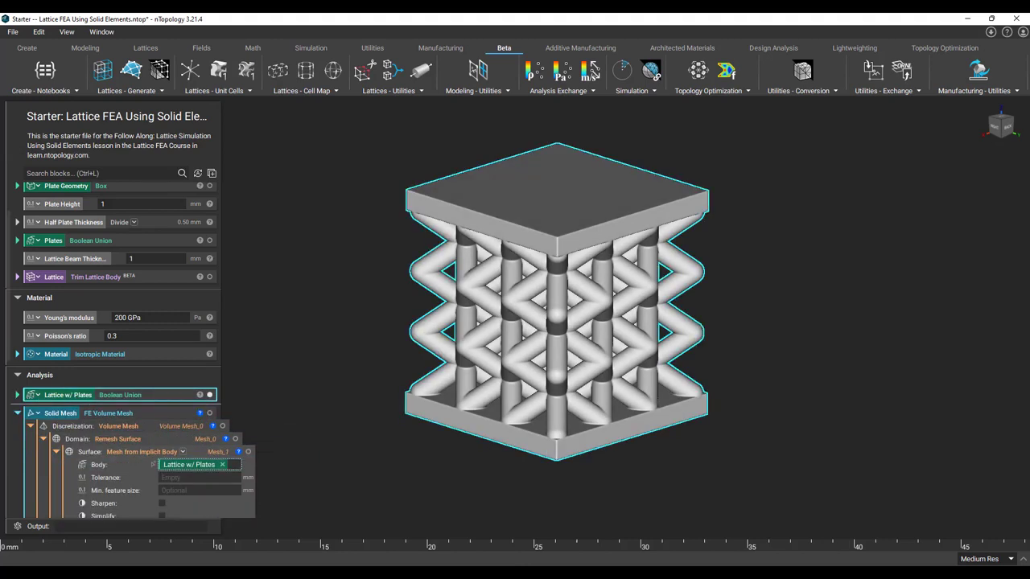
scroll(221, 468, "down", 5)
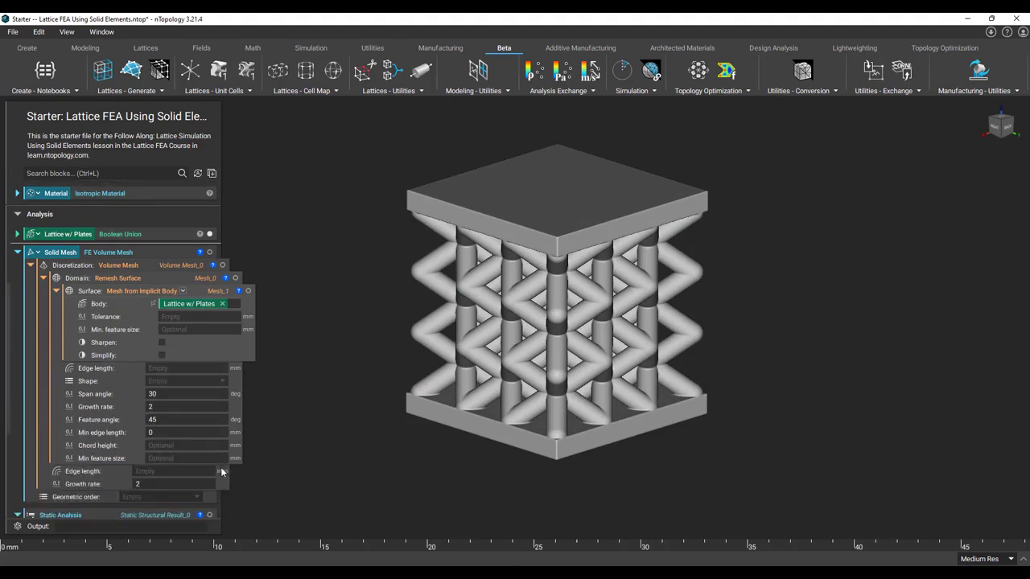
- Enable manual run mode for the Remesh Surface and Volume Mesh blocks
right_click(191, 282)
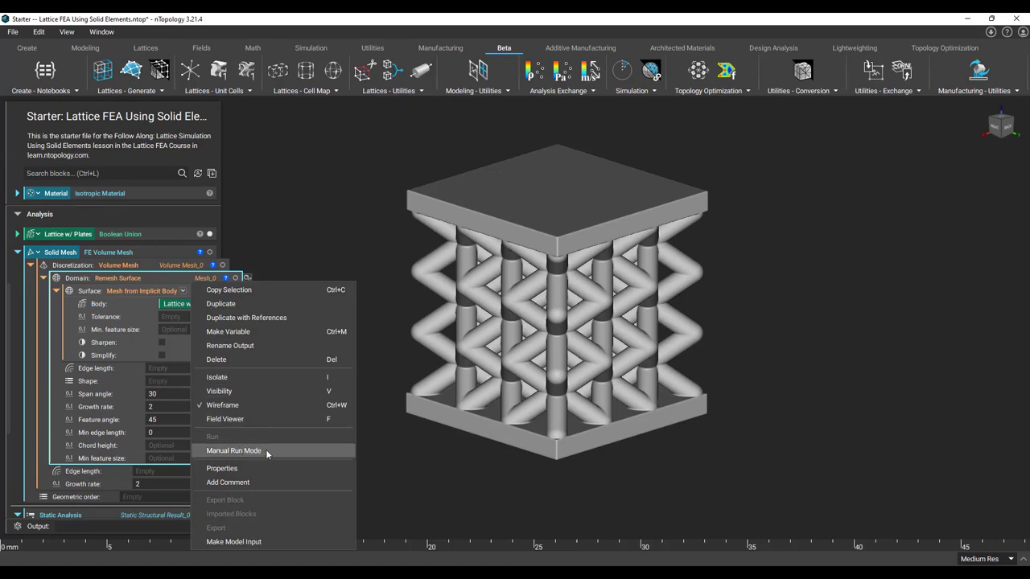
key("Escape")
right_click(168, 268)
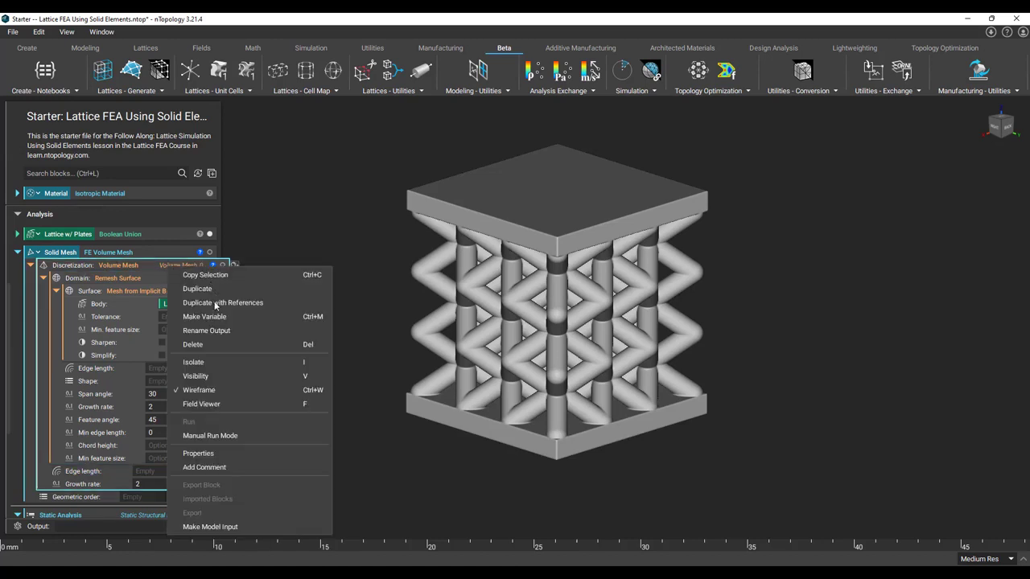
left_click(239, 435)
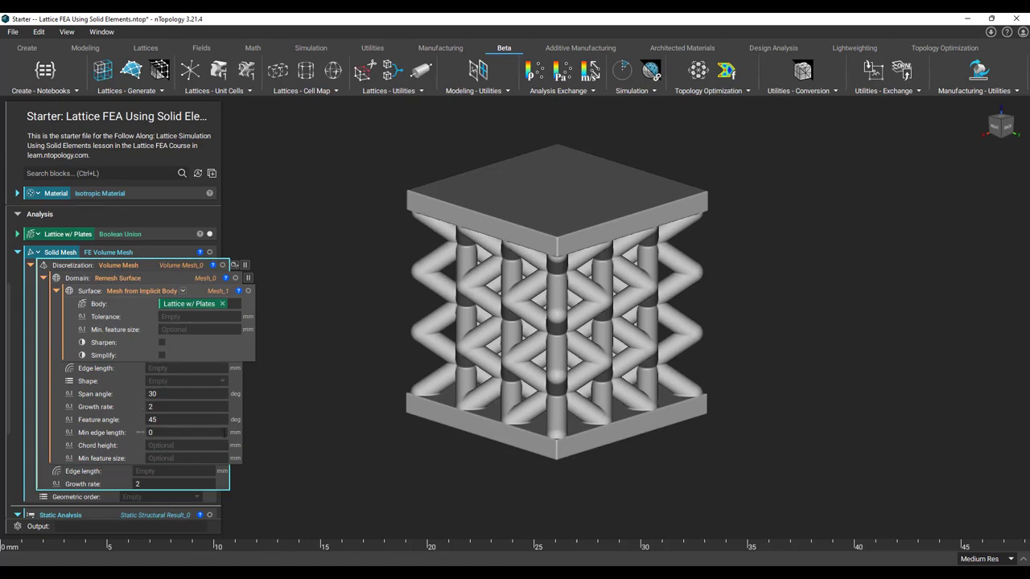
- Set the Mesh from Implicit Body tolerance to 0.5 mm and isolate the resulting mesh
left_click(202, 316)
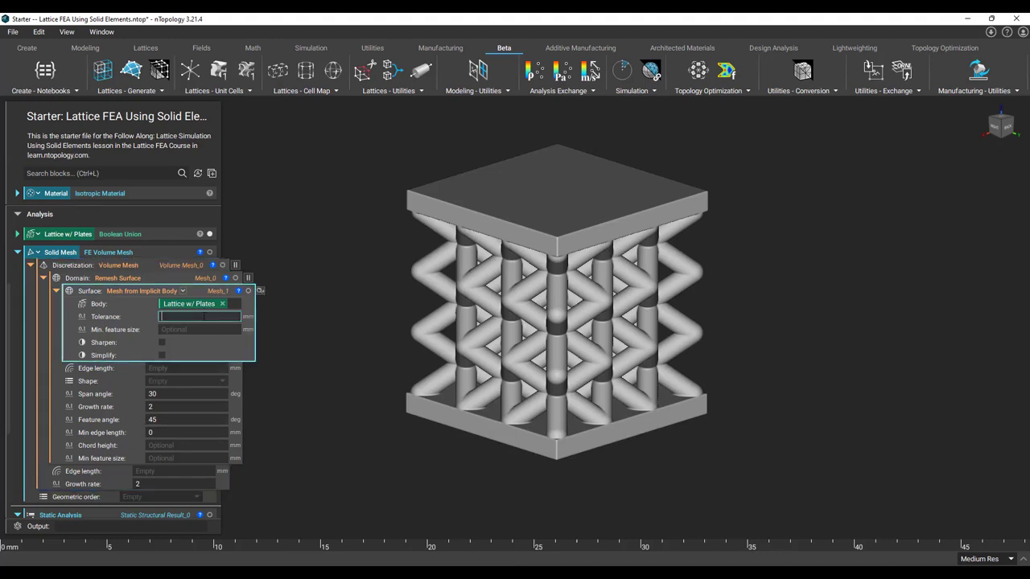
type("0.5")
key("Return")
key("i")
scroll(565, 391, "up", 3)
mouse_move(565, 388)
middle_mouse_down()
mouse_move(566, 353)
mouse_move(568, 393)
middle_mouse_up()
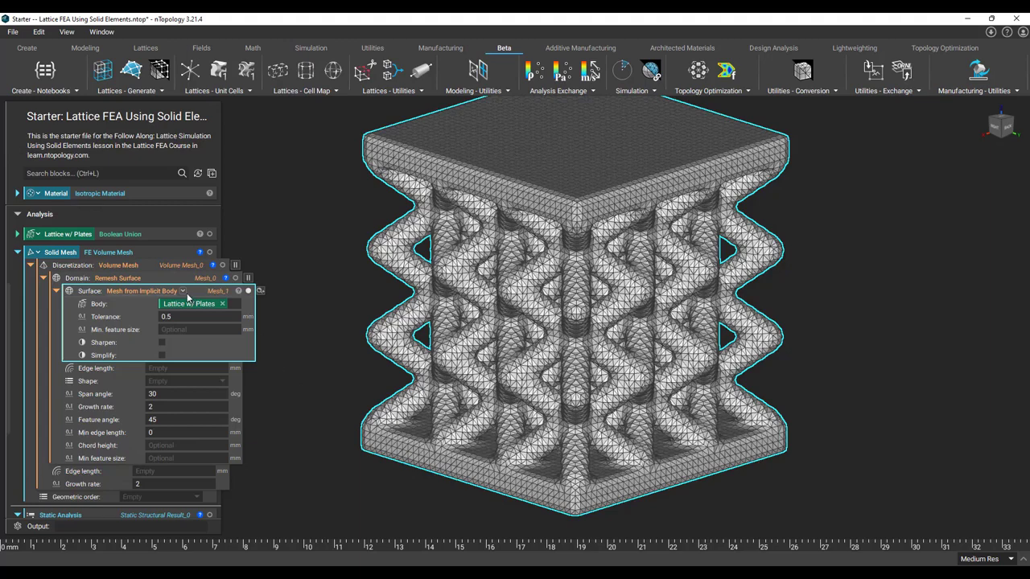
- Switch Mesh from Implicit Body to the overload with an integer sharpening input and set Sharpen iterations to 1
left_click(182, 292)
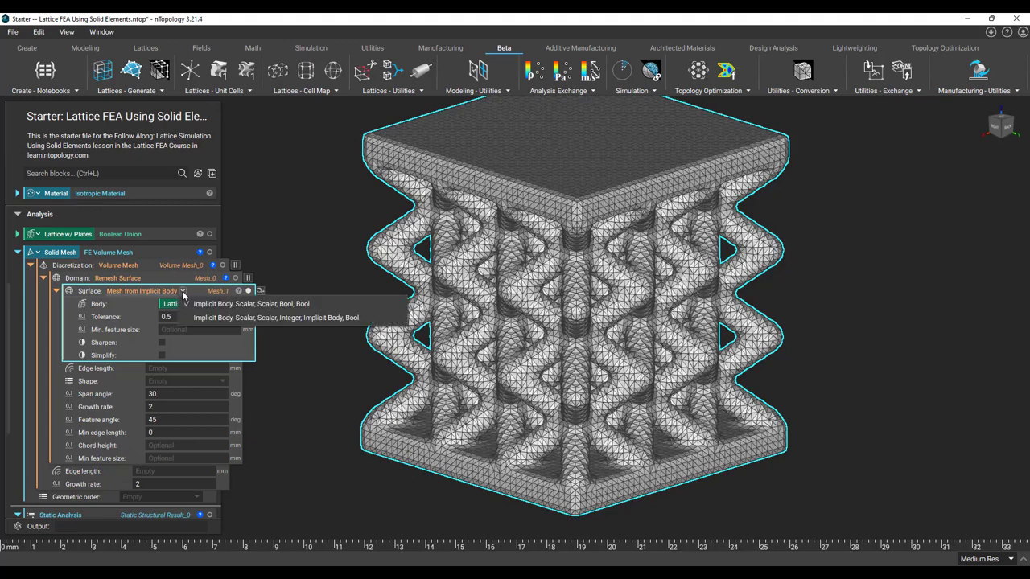
left_click(274, 320)
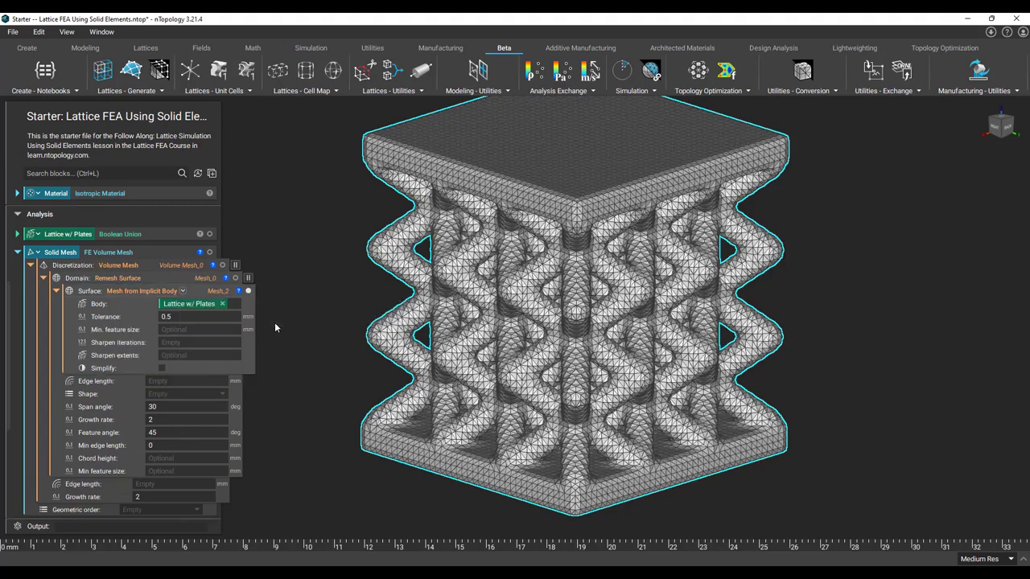
left_click(230, 339)
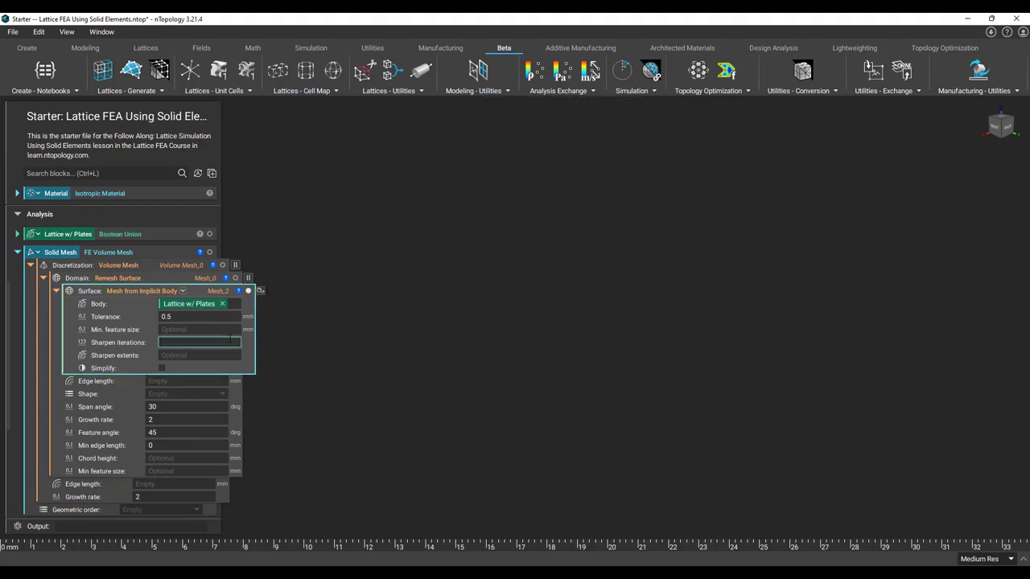
type("1")
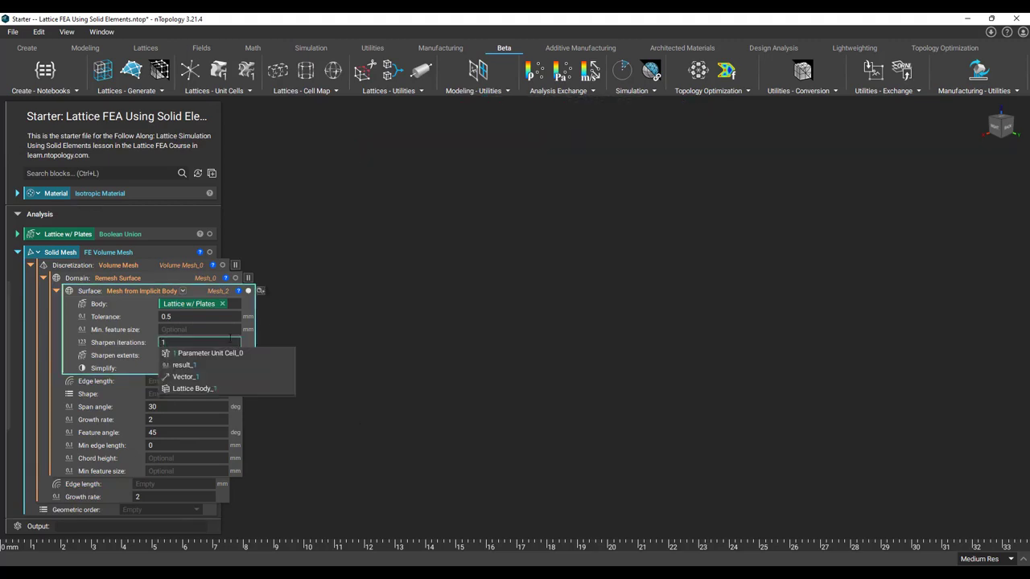
key("Return")
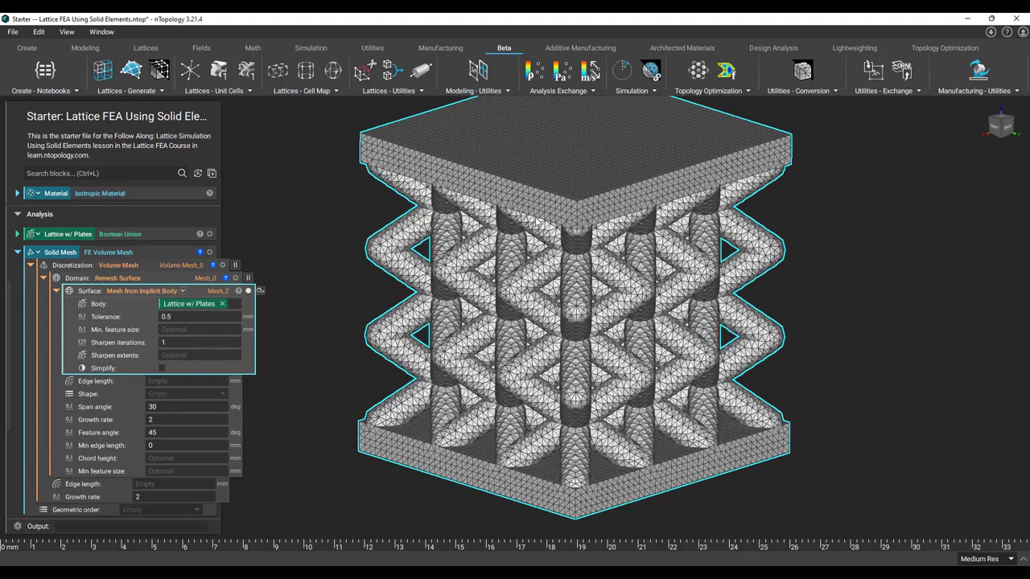
right_click_drag(575, 318, 552, 396)
scroll(552, 396, "down", 1)
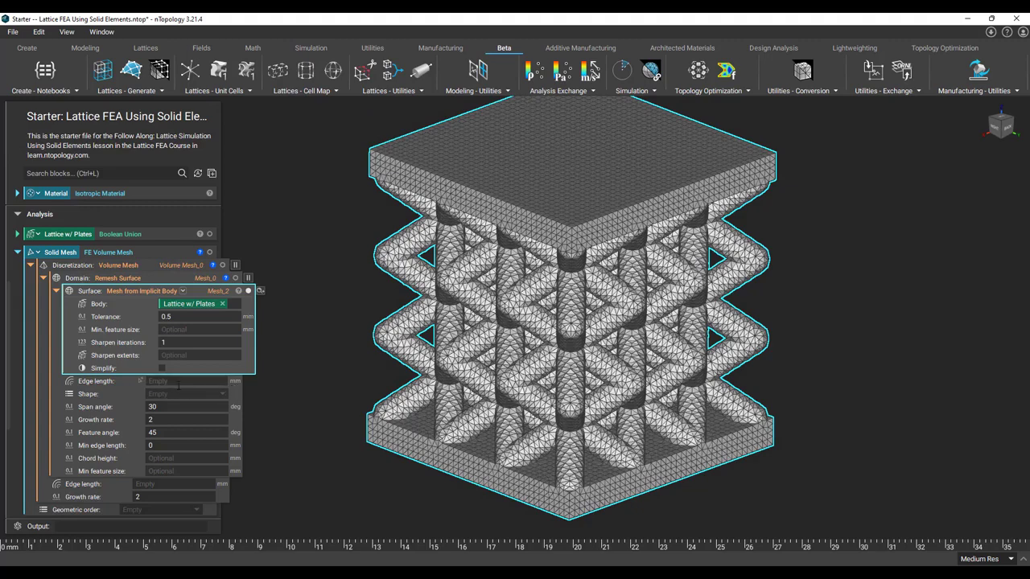
- Set the Remesh Surface edge length to 0.5 mm and its shape to Triangle
left_click(179, 382)
type("0.5")
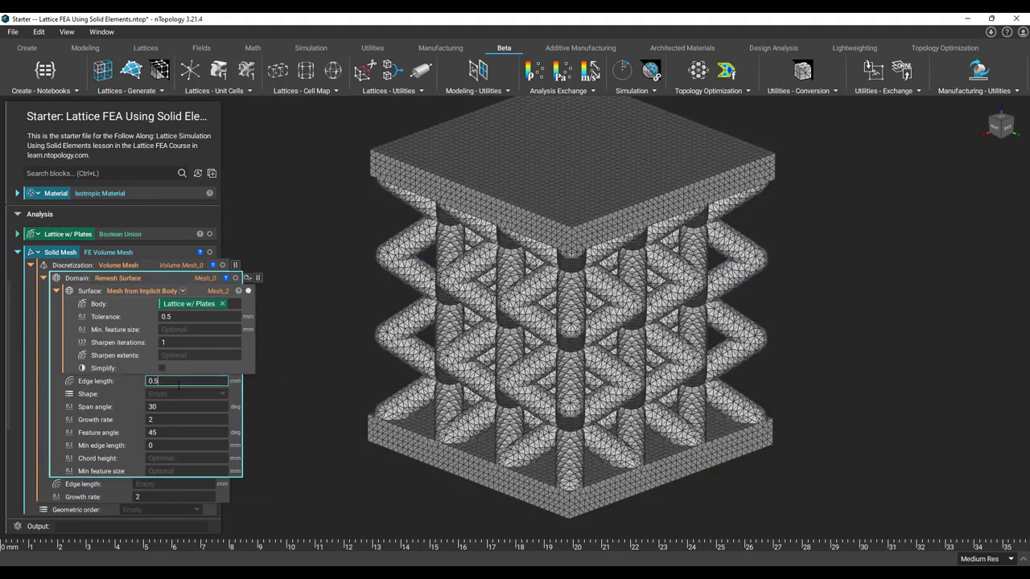
key("Return")
left_click(196, 394)
left_click(197, 401)
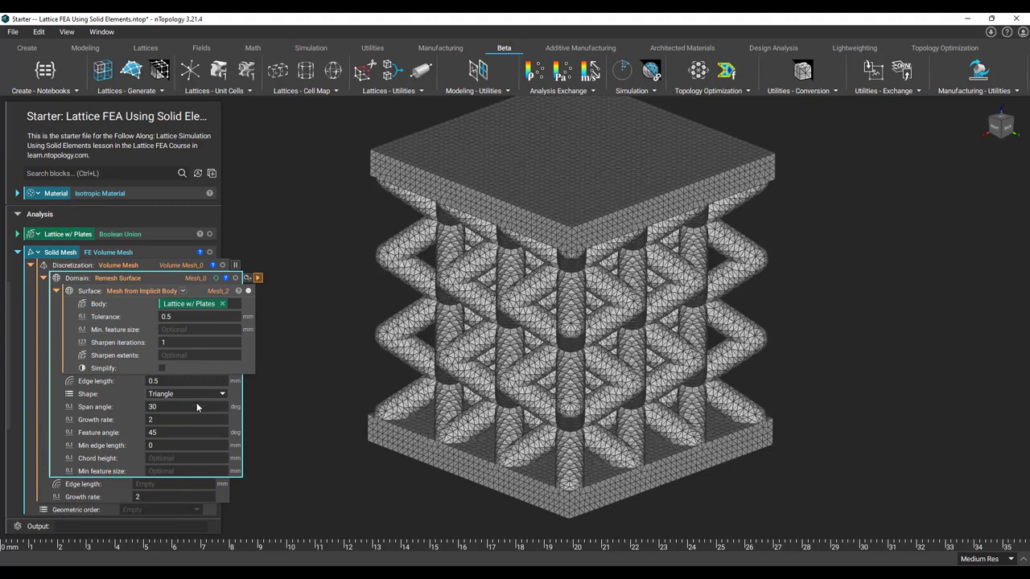
- Run the Remesh Surface block and isolate the remeshed lattice and plates
left_click(257, 279)
key("i")
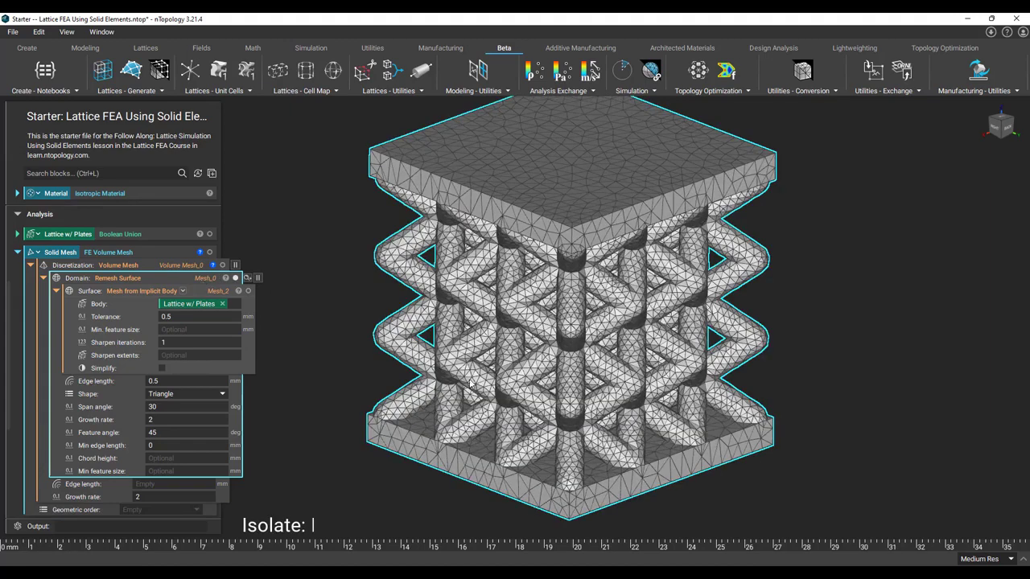
right_click_drag(592, 375, 588, 405)
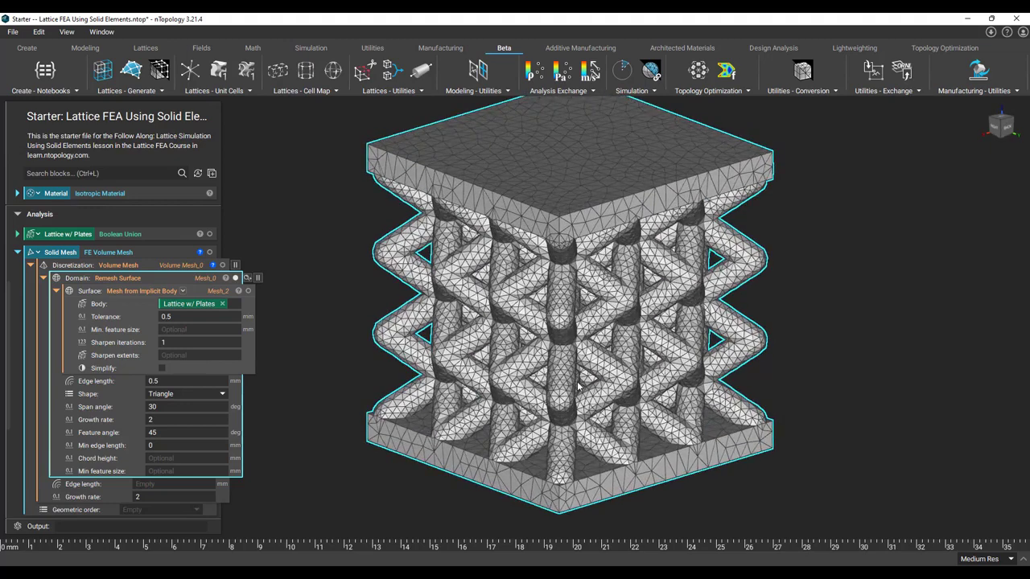
scroll(549, 388, "down", 1)
- Set the Remesh Surface edge length to 0.25 mm and run the block again
left_click(161, 382)
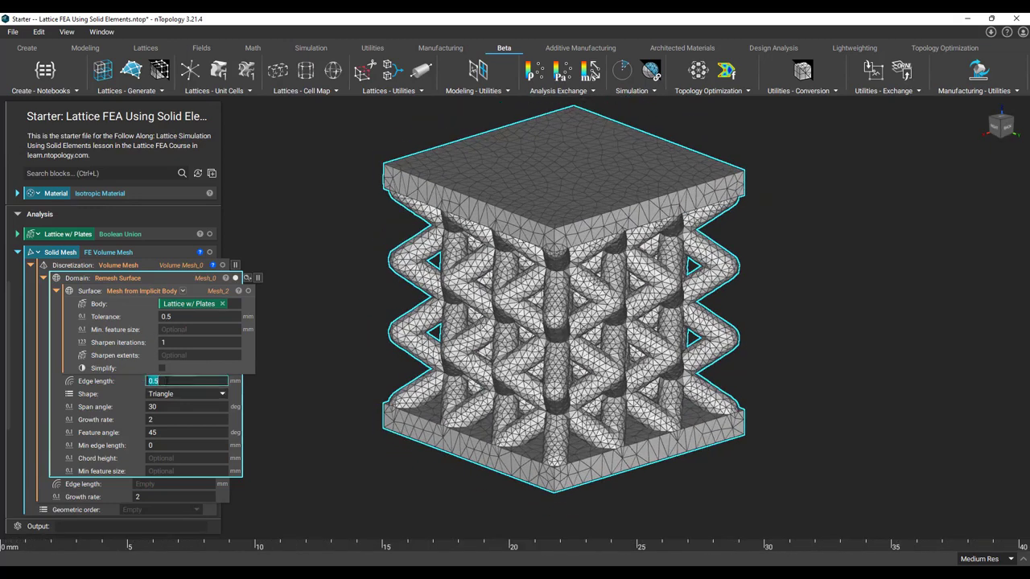
type("0.25")
key("Return")
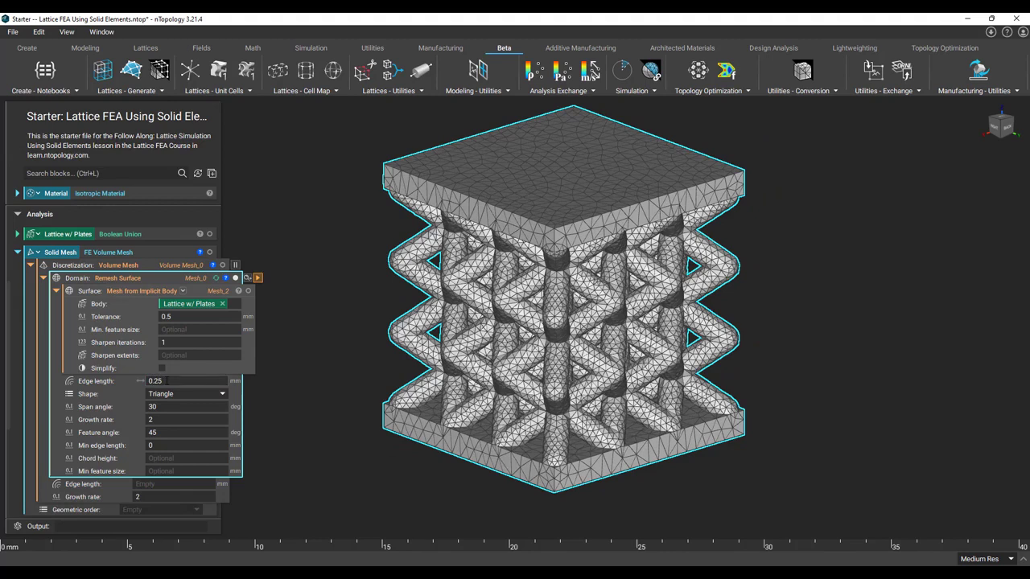
left_click(257, 278)
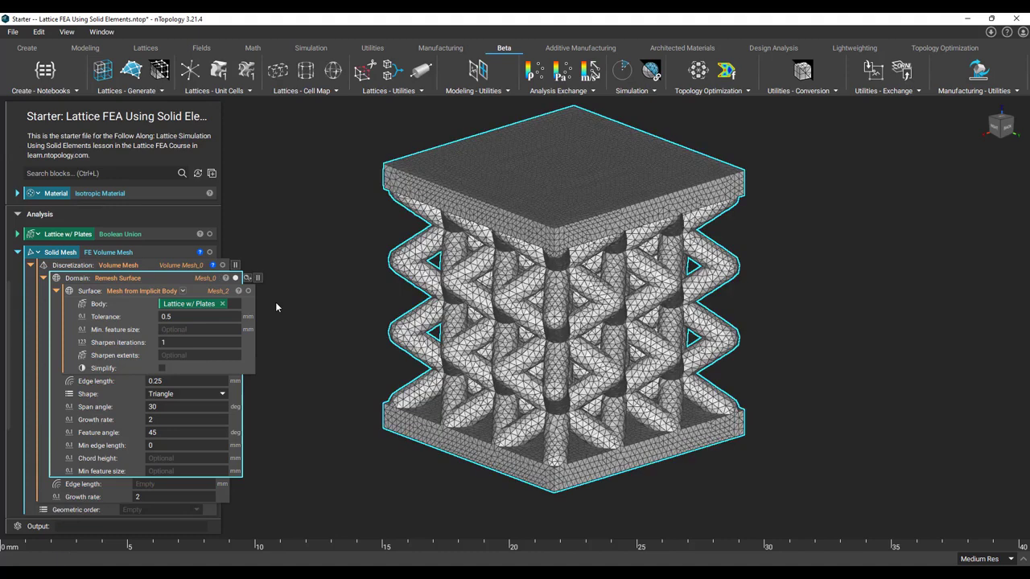
- Examine the Remesh Surface output's properties, including its closed, manifold and self-intersecting status
scroll(258, 301, "down", 1)
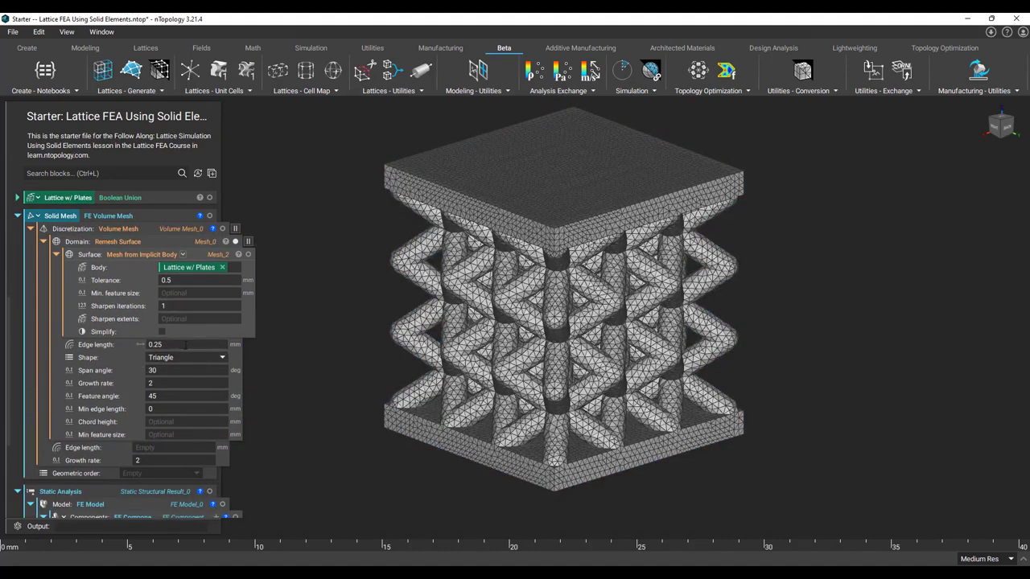
left_click(235, 241)
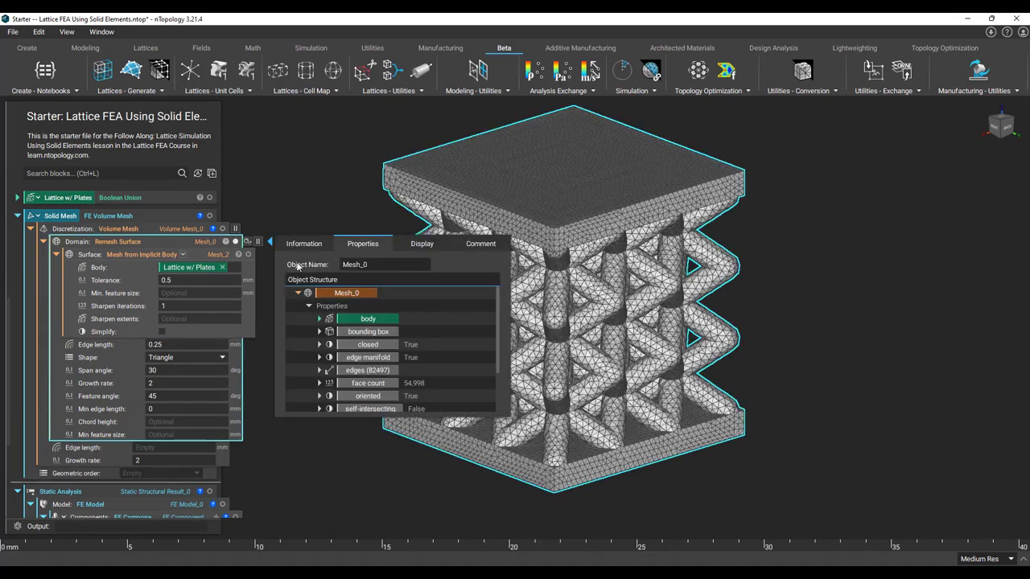
scroll(402, 354, "down", 1)
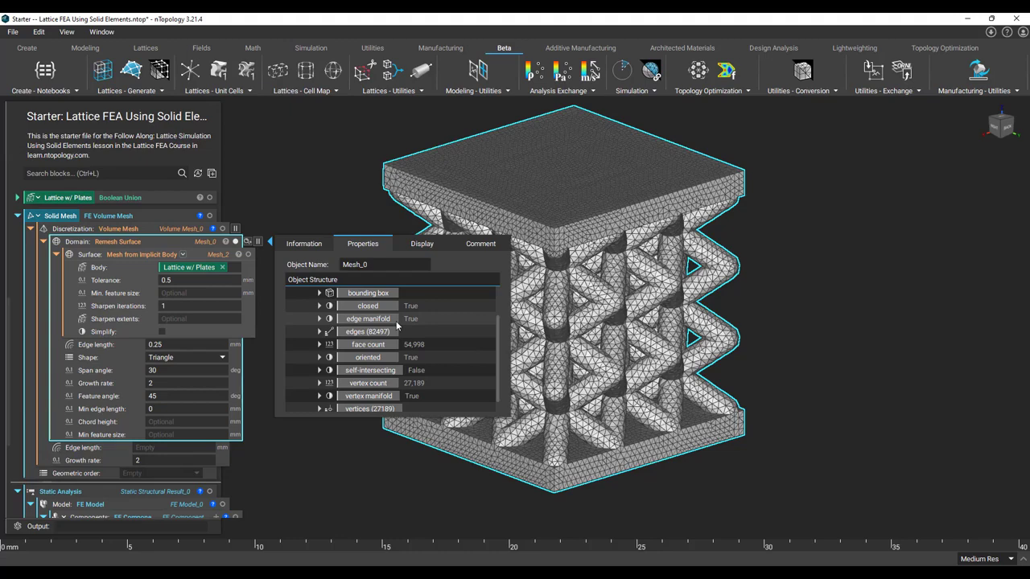
left_click(346, 444)
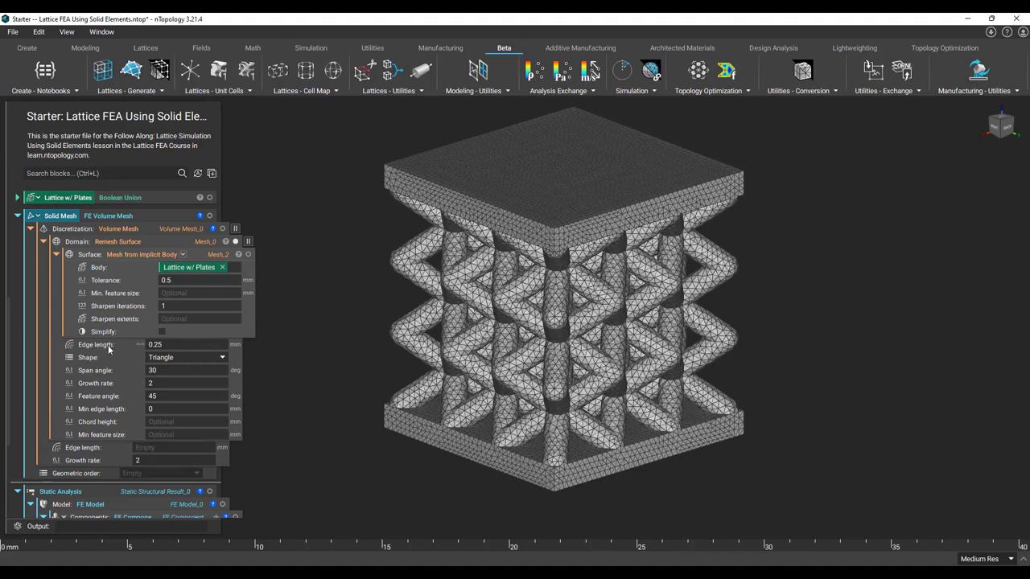
- Make the Remesh Surface edge length a variable named "Mesh Size" and use it as the Volume Mesh edge length
left_click_drag(117, 349, 150, 364)
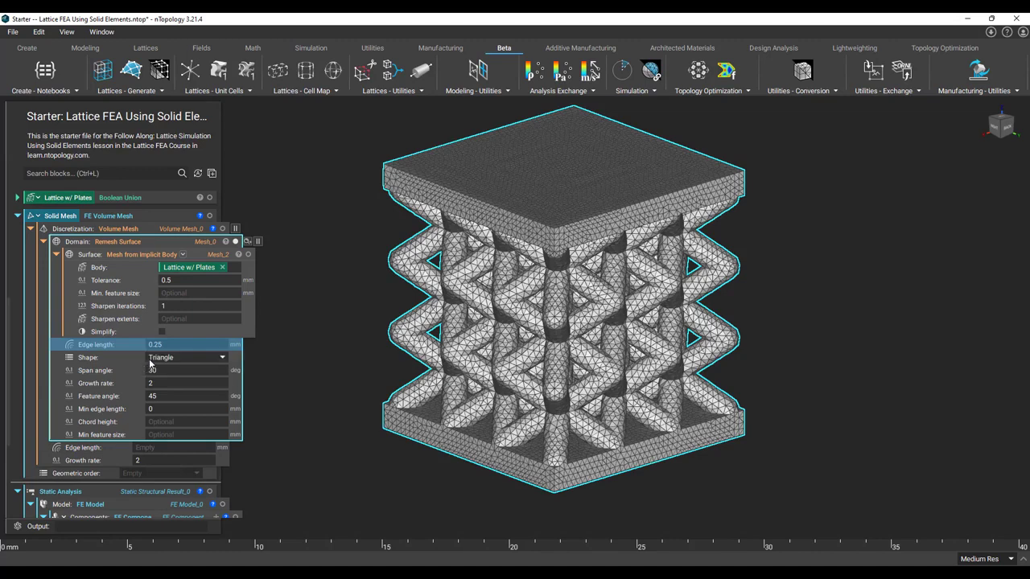
type("Mesh Size")
key("Return")
left_click_drag(69, 221, 153, 466)
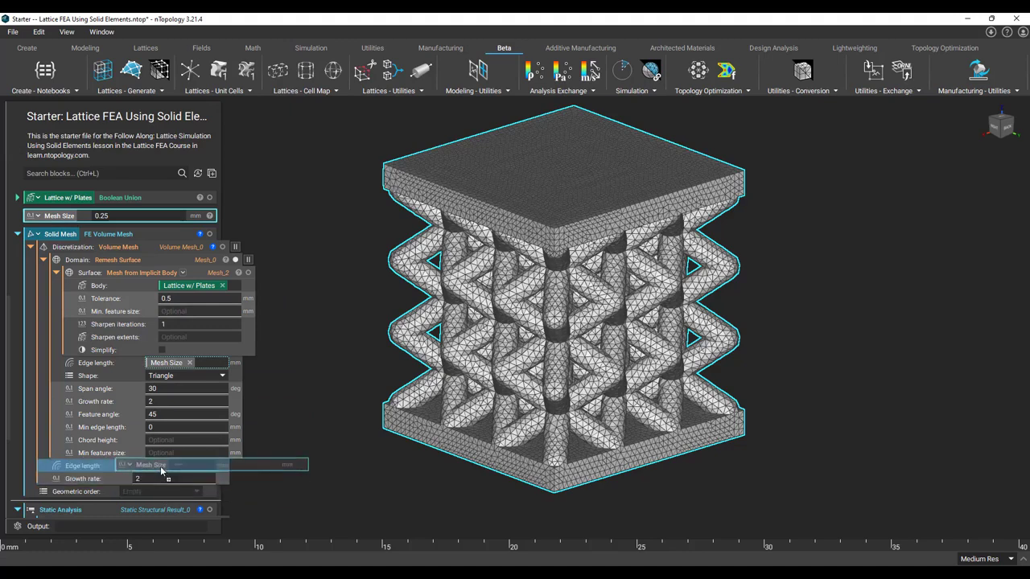
- Run and isolate the Volume Mesh, and inspect its interior with a section cut moved up into the upper plate
left_click(235, 247)
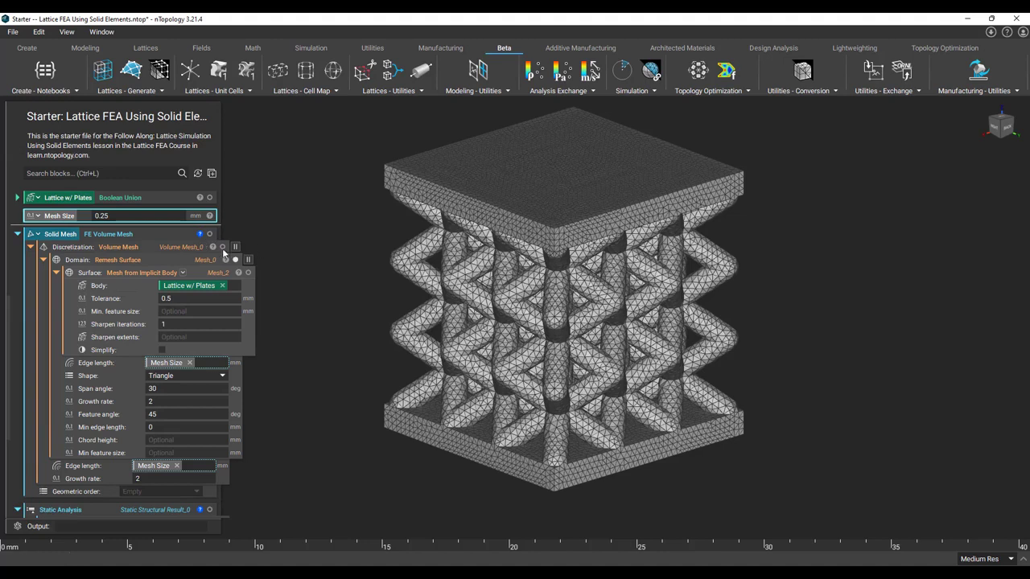
left_click(197, 252)
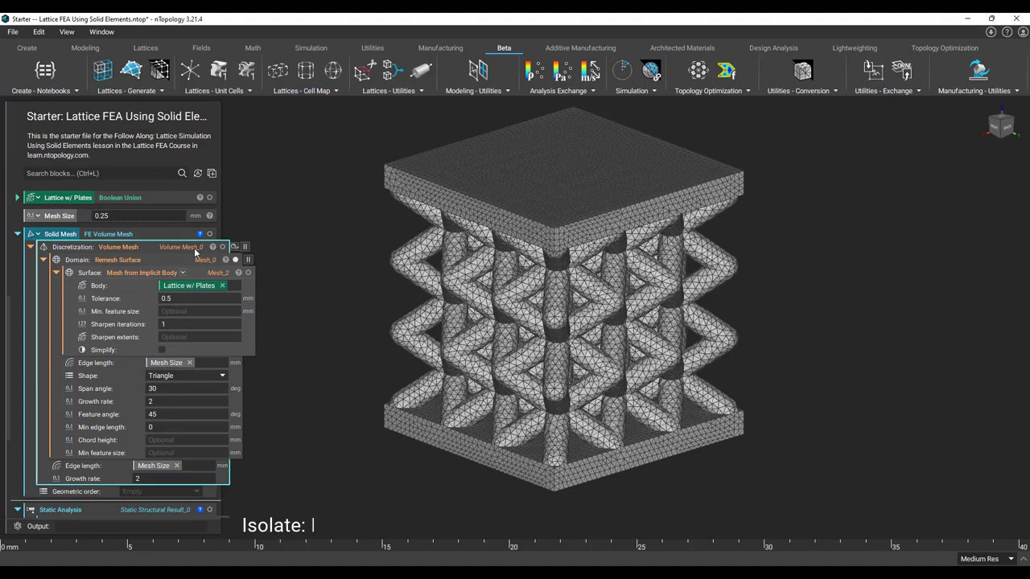
key("x")
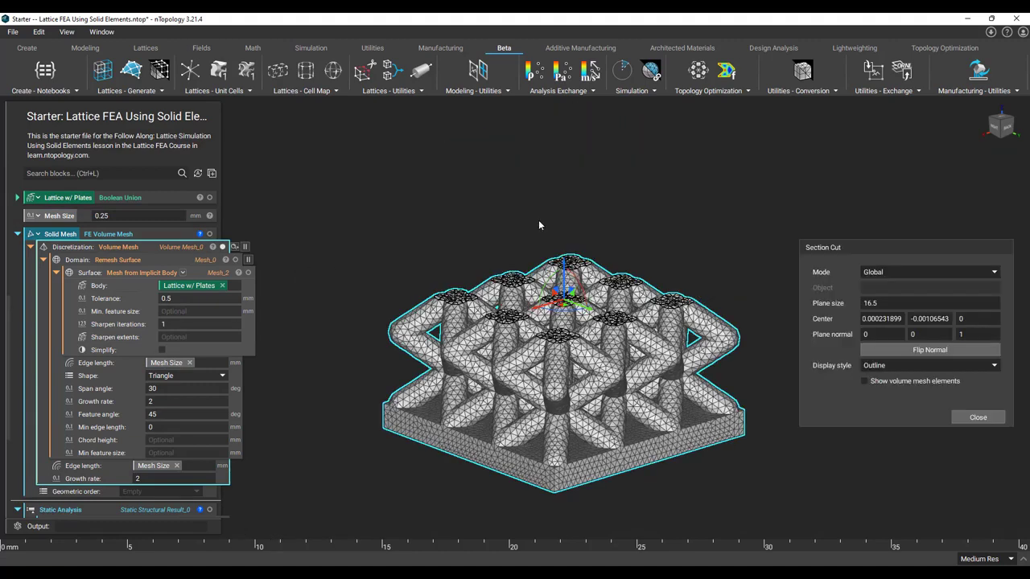
left_click_drag(562, 284, 551, 167)
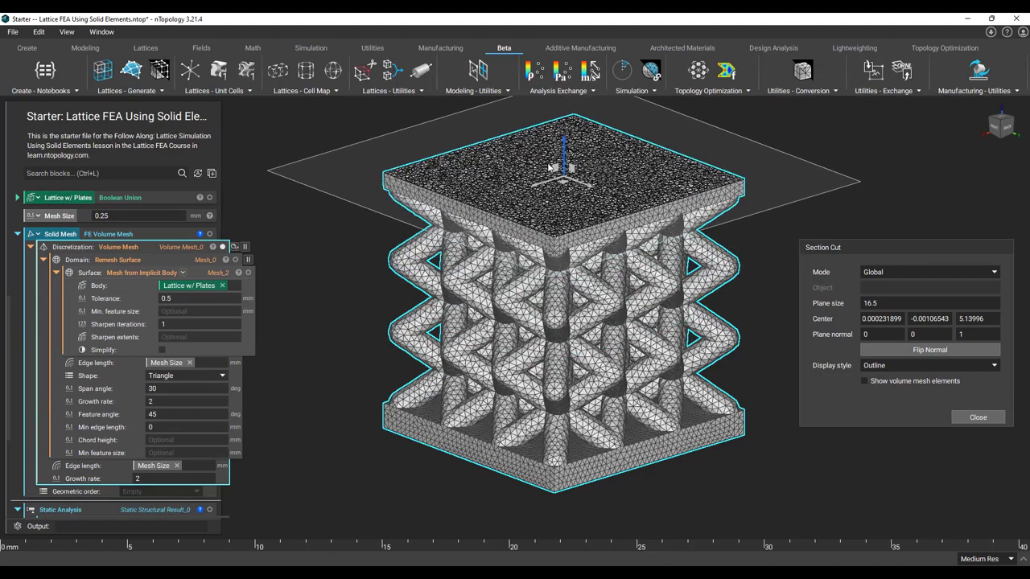
left_click(970, 417)
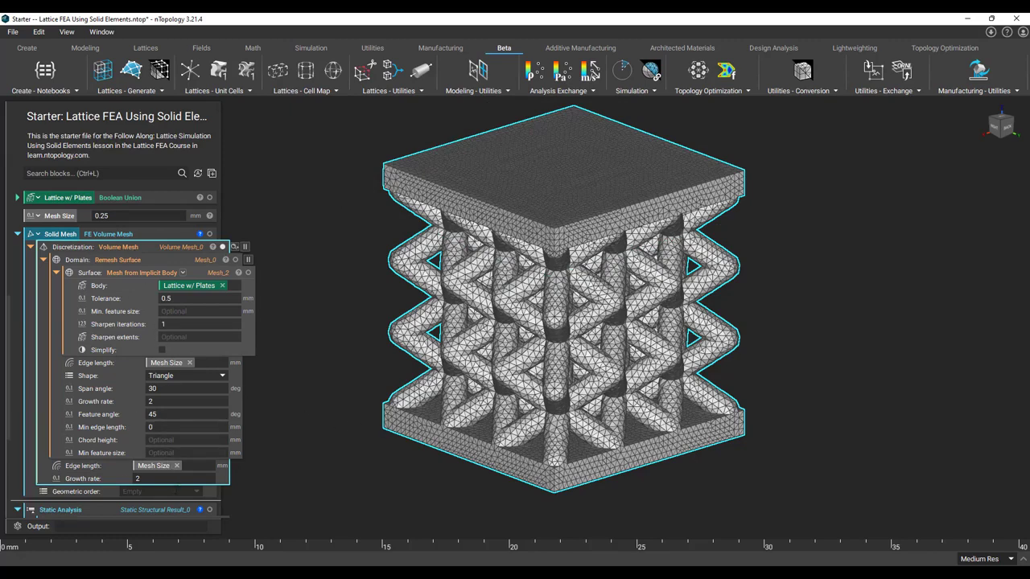
- Set the Solid Mesh's geometric order to Linear and isolate the FE volume mesh
left_click(176, 490)
left_click(176, 494)
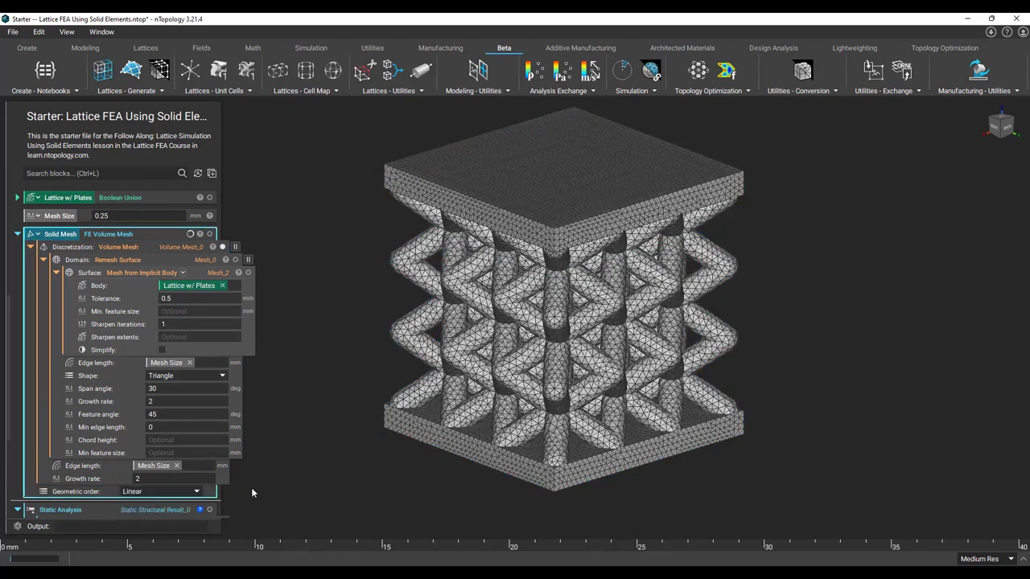
left_click(183, 232)
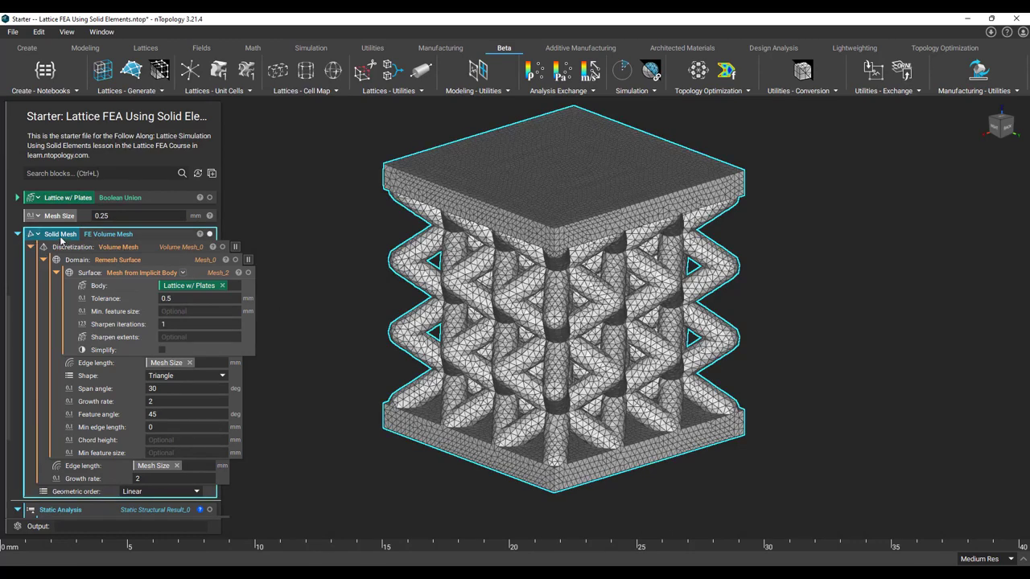
- Use the Solid Mesh variable as the solid mesh of the FE Solid Component and collapse the Solid Mesh block
scroll(61, 239, "down", 1)
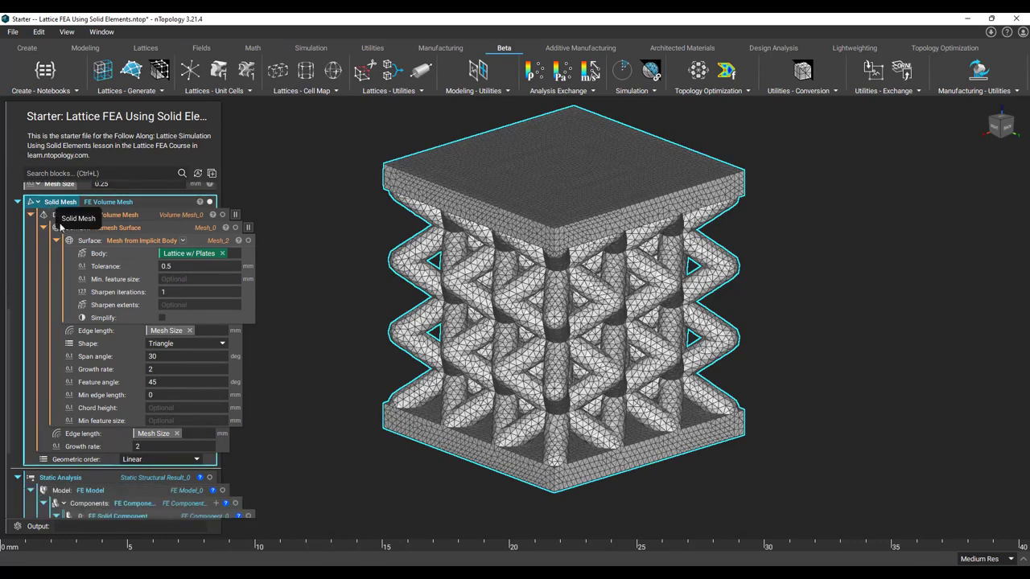
scroll(60, 227, "down", 3)
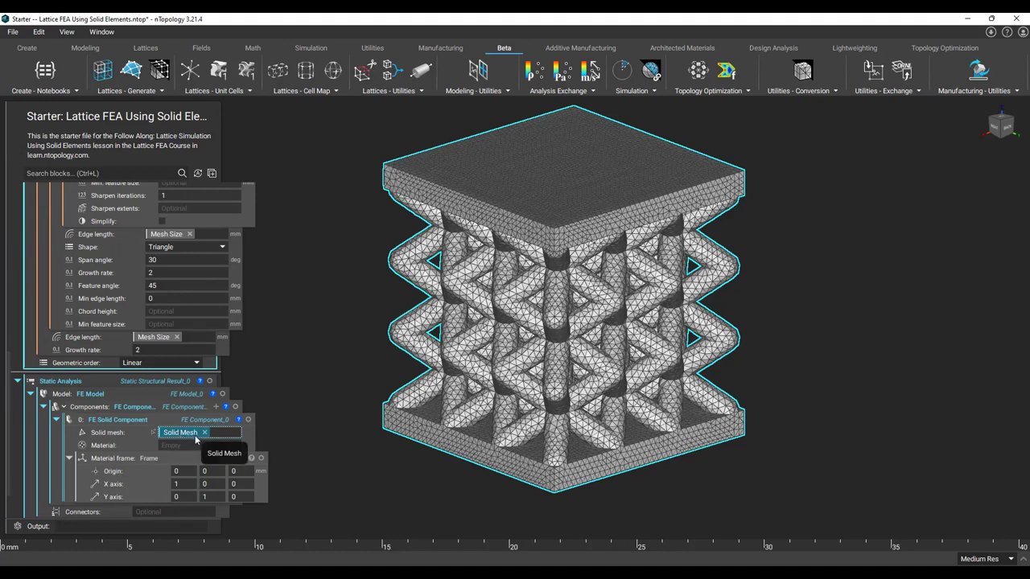
scroll(196, 440, "up", 4)
left_click(19, 241)
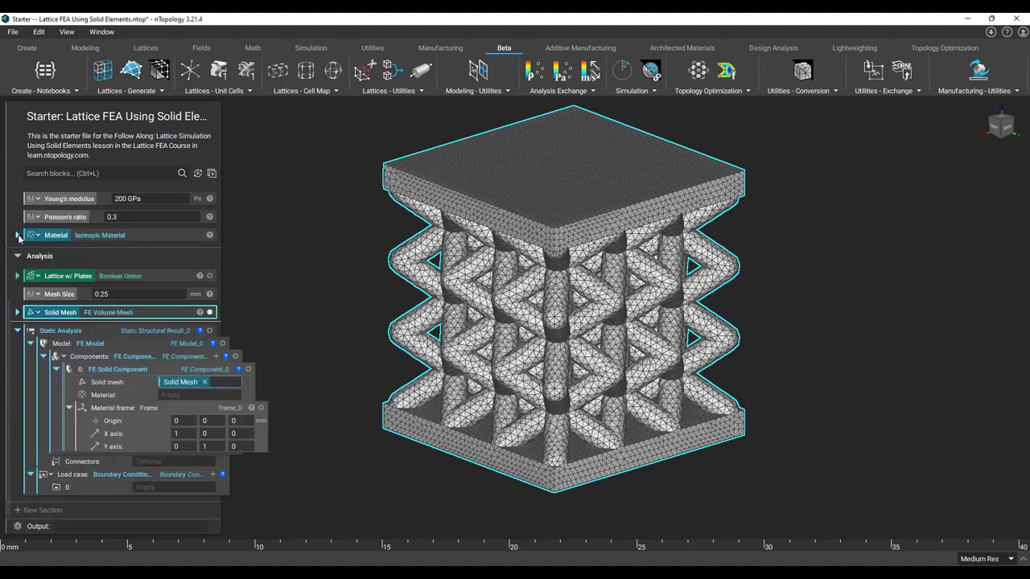
left_click(323, 389)
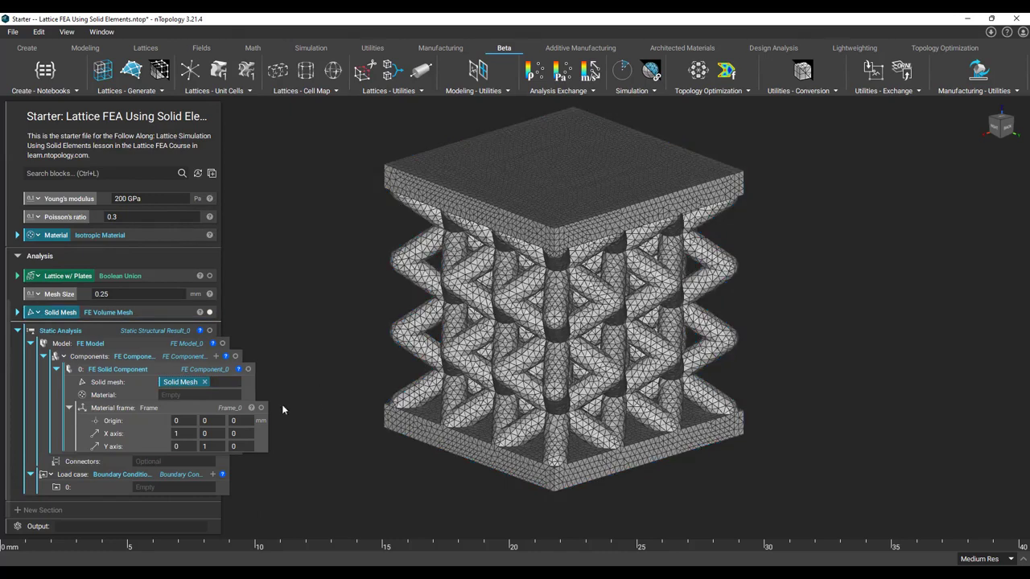
- Use the Material variable as the FE Solid Component's material and add a Force and a Displacement Restraint to the load case
left_click_drag(80, 237, 186, 399)
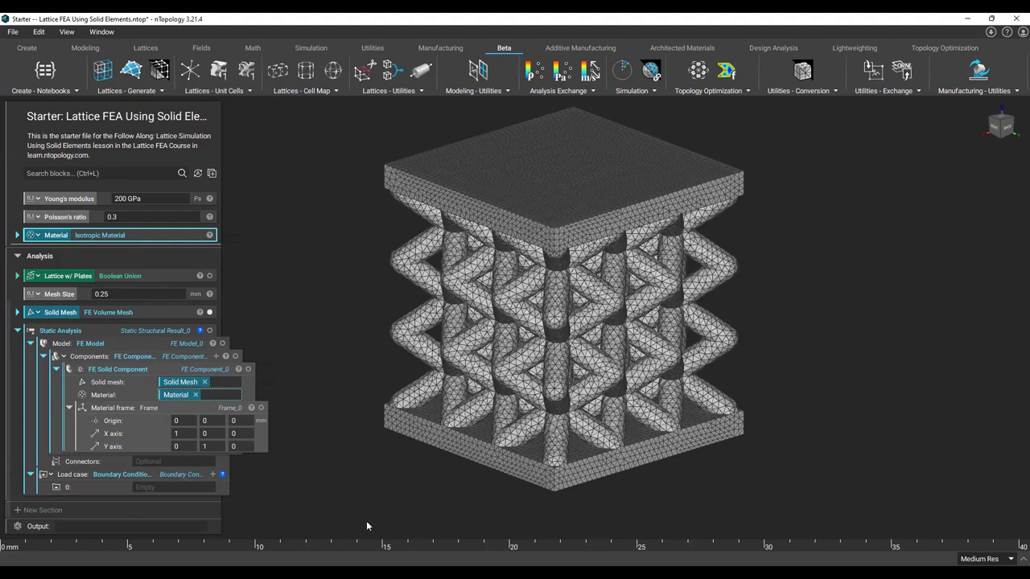
left_click(212, 474)
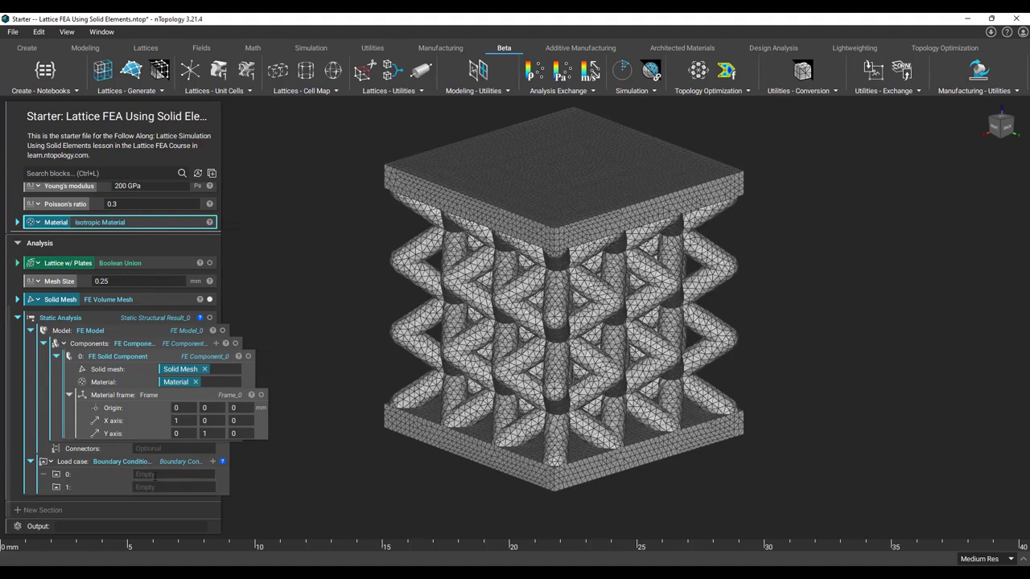
double_click(153, 474)
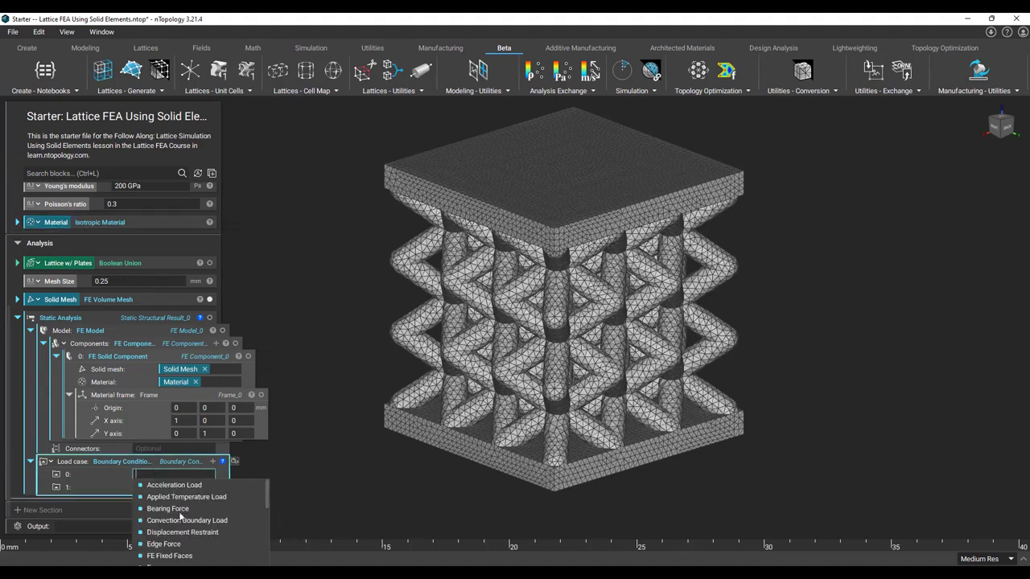
scroll(175, 537, "down", 3)
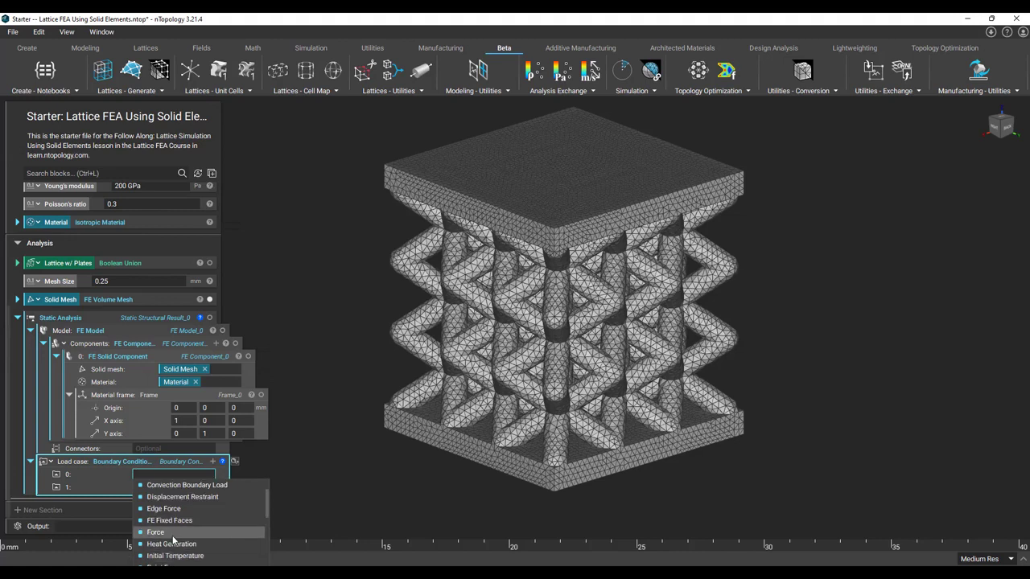
left_click(174, 533)
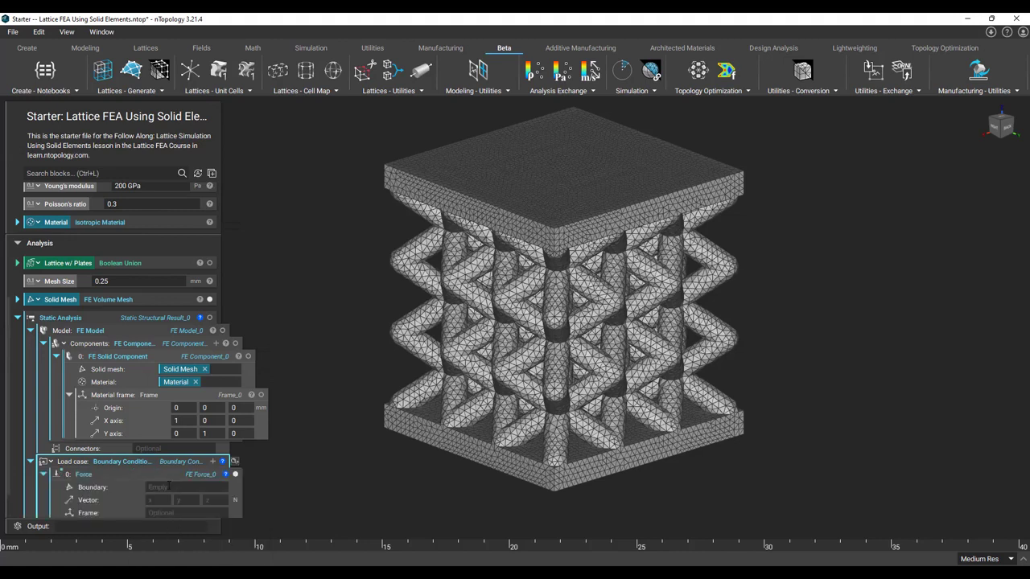
scroll(175, 521, "down", 1)
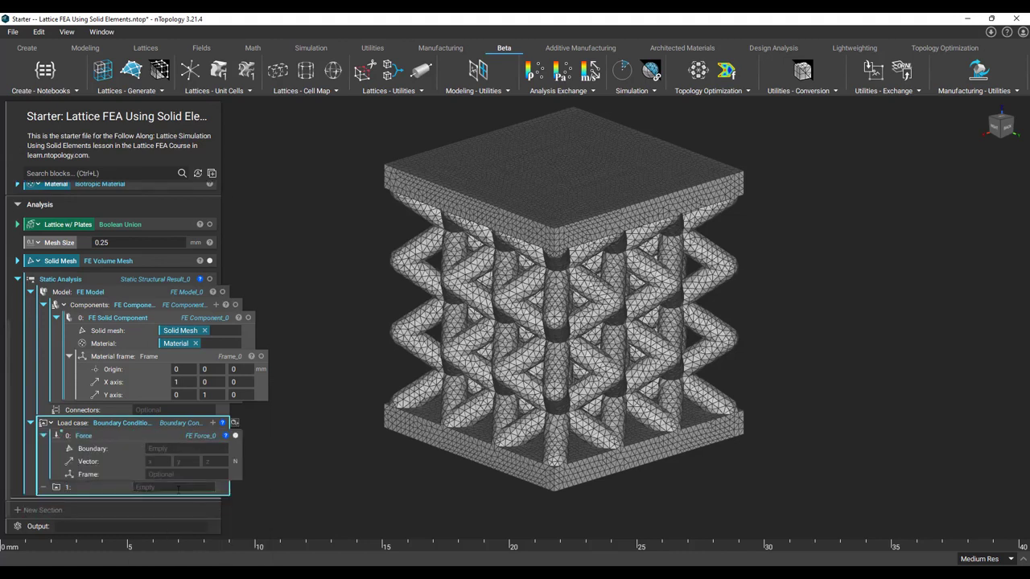
double_click(177, 488)
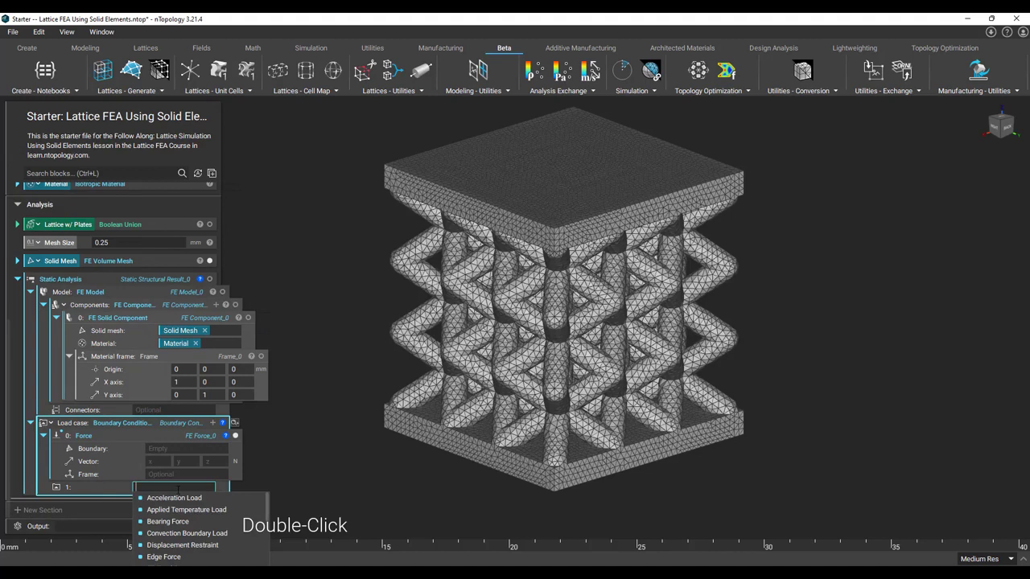
left_click(206, 546)
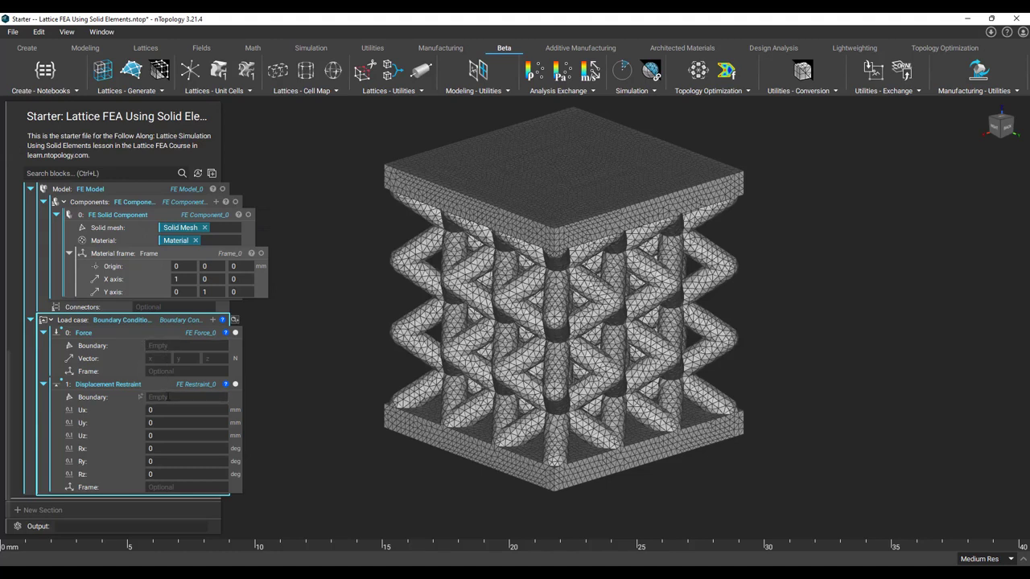
- Create an FE Boundary by Flood Fill on the upper plate's top face, with Nodes as the entity, as the Force boundary
left_click(545, 181)
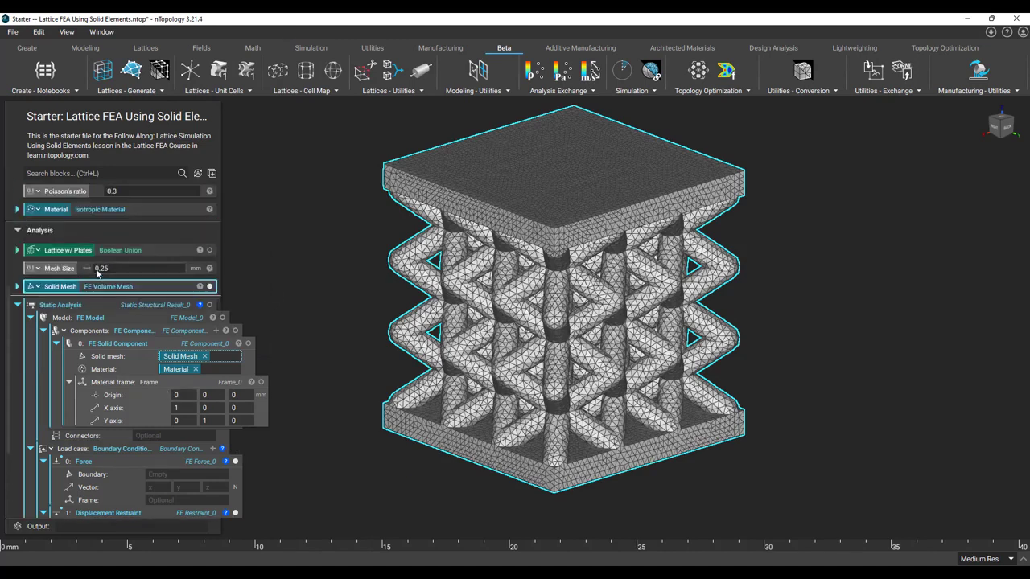
right_click(576, 197)
left_click(604, 202)
left_click_drag(84, 305, 177, 344)
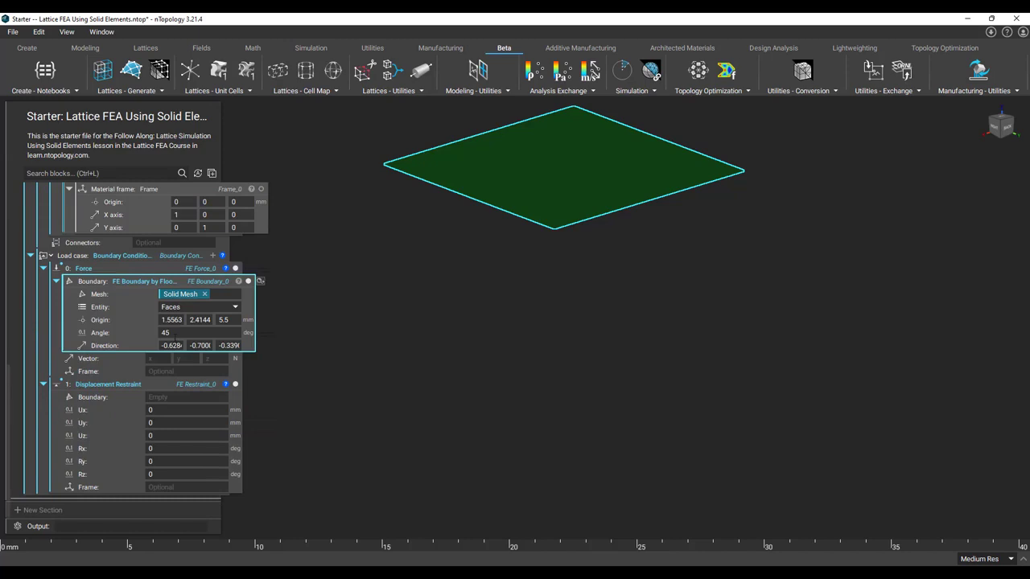
left_click(202, 307)
left_click(275, 307)
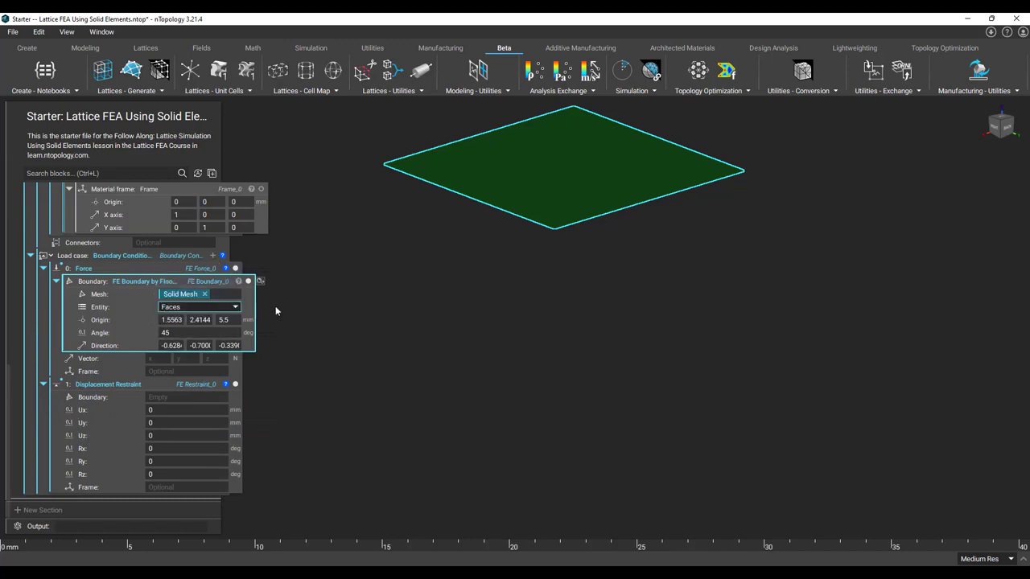
left_click(277, 347)
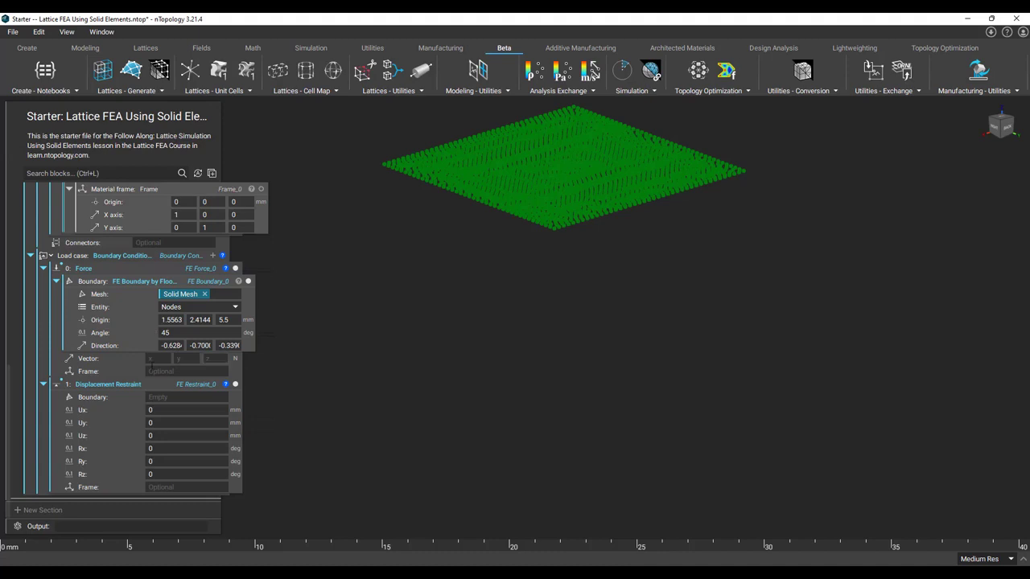
- Set the Force vector to 0, 0, -1000 N and show the Solid Mesh together with the force
left_click(150, 360)
type("0")
key("Tab")
type("0")
key("Tab")
type("-1000")
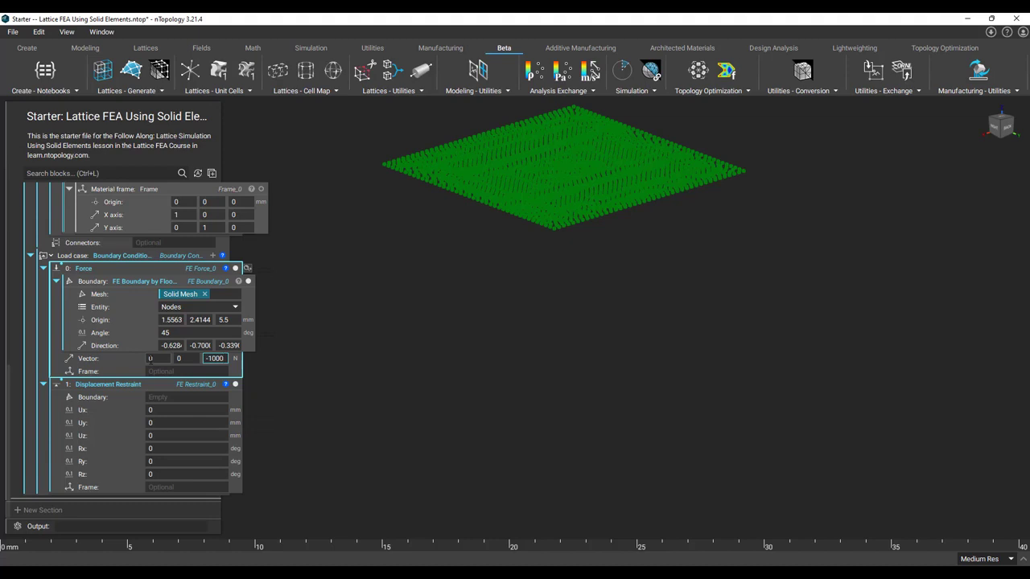
key("Return")
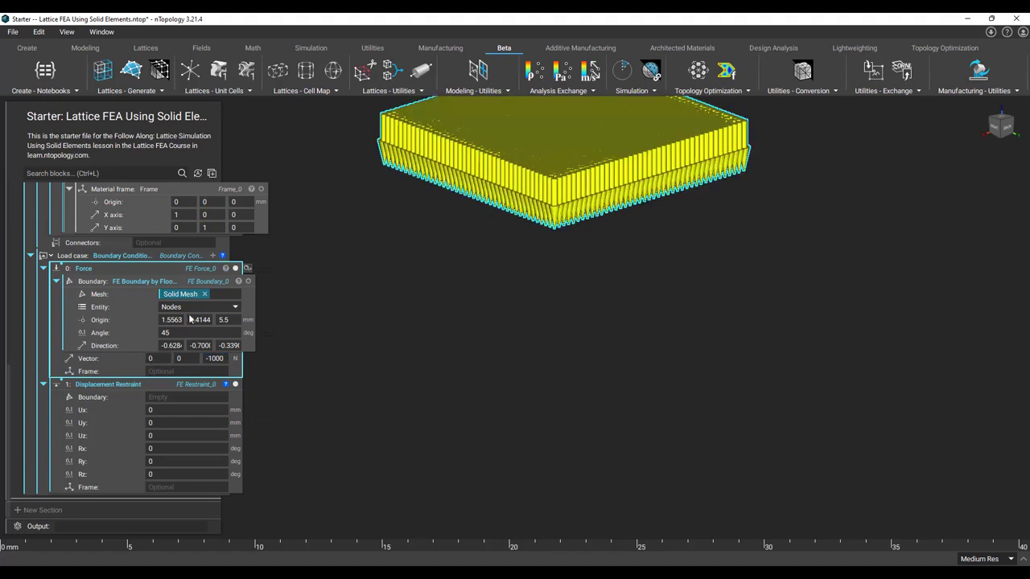
scroll(242, 315, "up", 2)
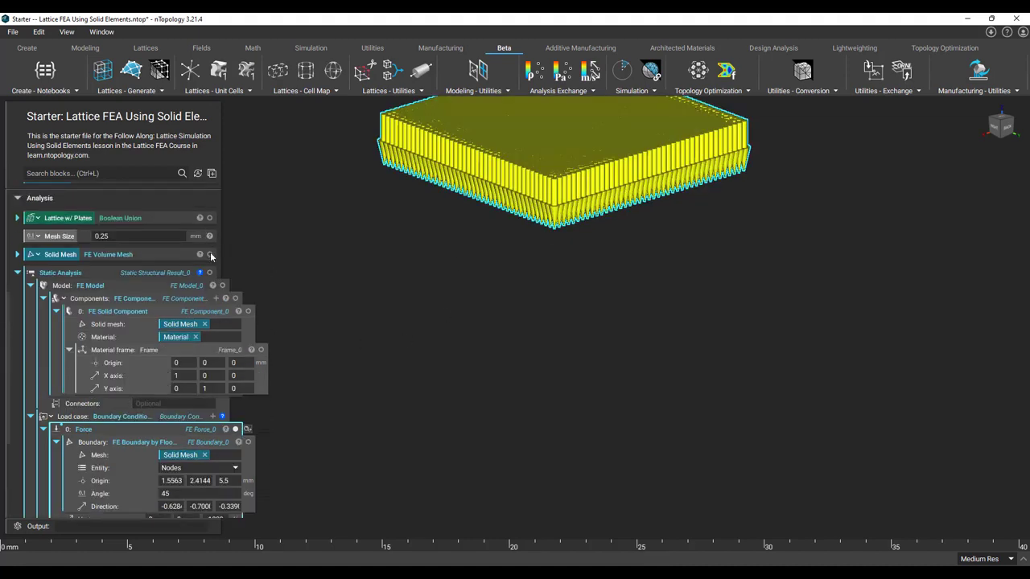
left_click(210, 254)
mouse_move(542, 238)
right_mouse_down()
mouse_move(542, 275)
mouse_move(542, 252)
right_mouse_up()
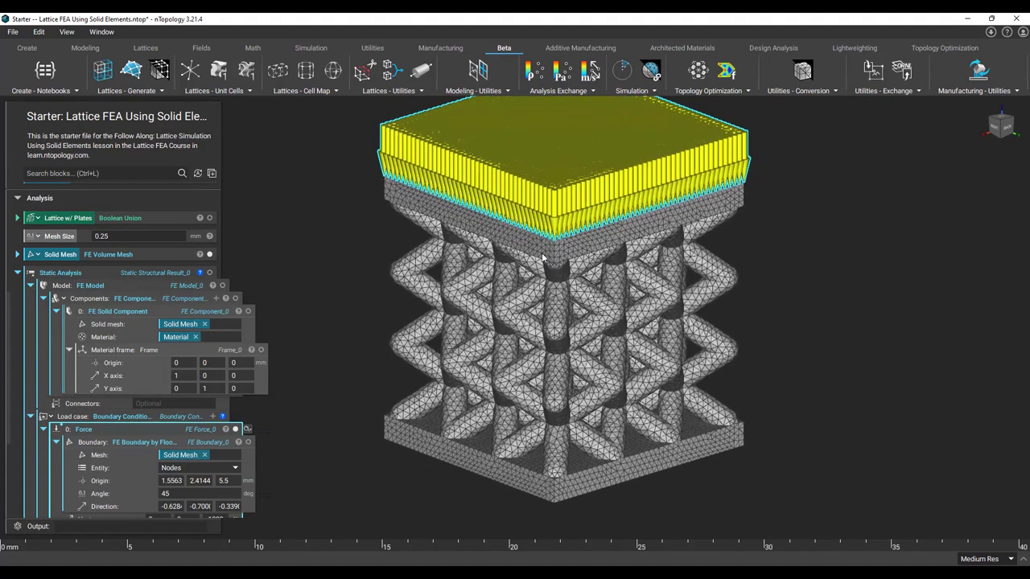
- Create a flood-fill FE boundary on the lower plate's bottom face, use it as the Displacement Restraint boundary, and show the Solid Mesh again
scroll(84, 488, "down", 2)
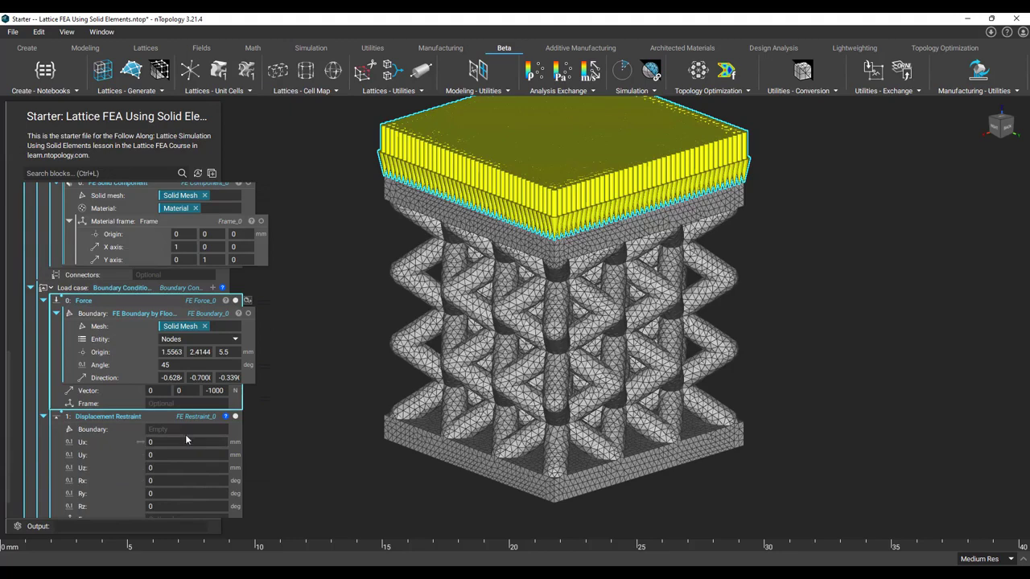
right_click_drag(547, 464, 557, 436)
right_click(557, 435)
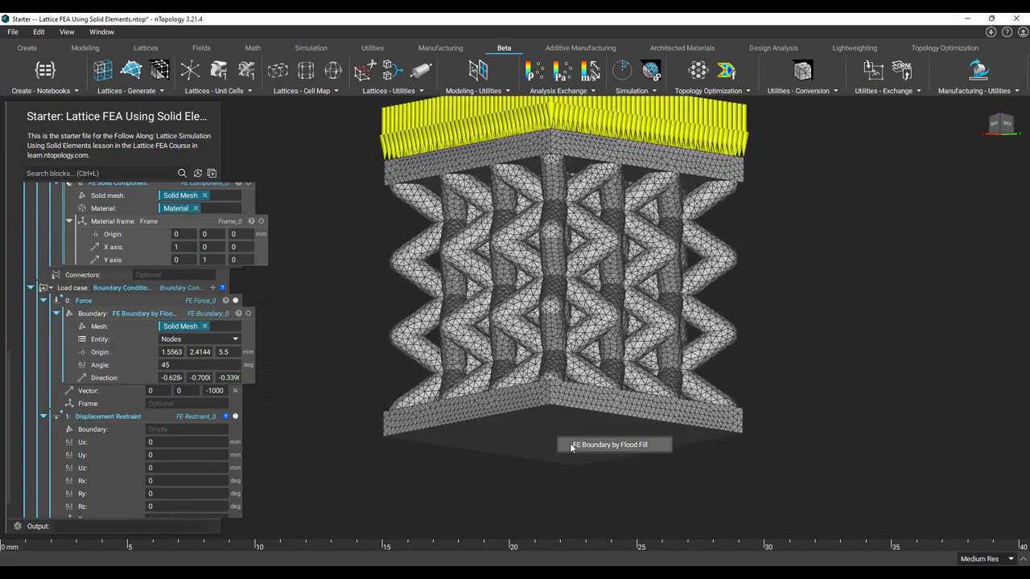
left_click(609, 445)
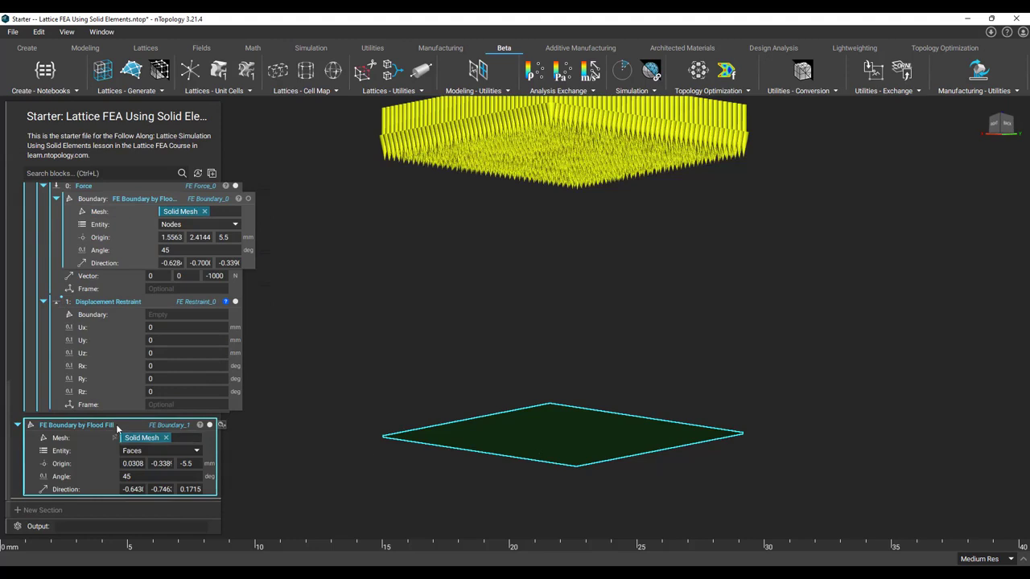
left_click_drag(116, 424, 182, 309)
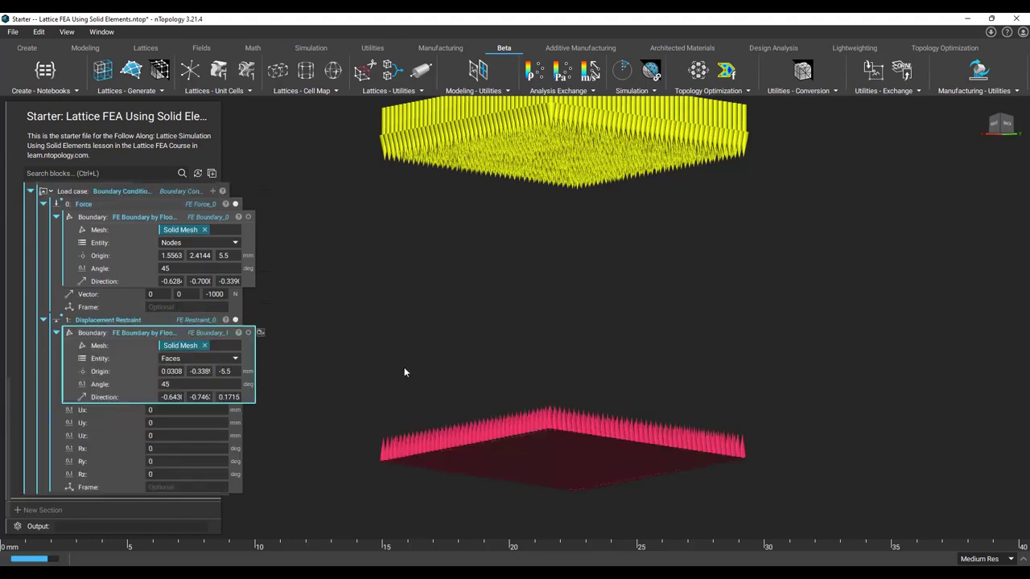
right_click_drag(498, 450, 500, 483)
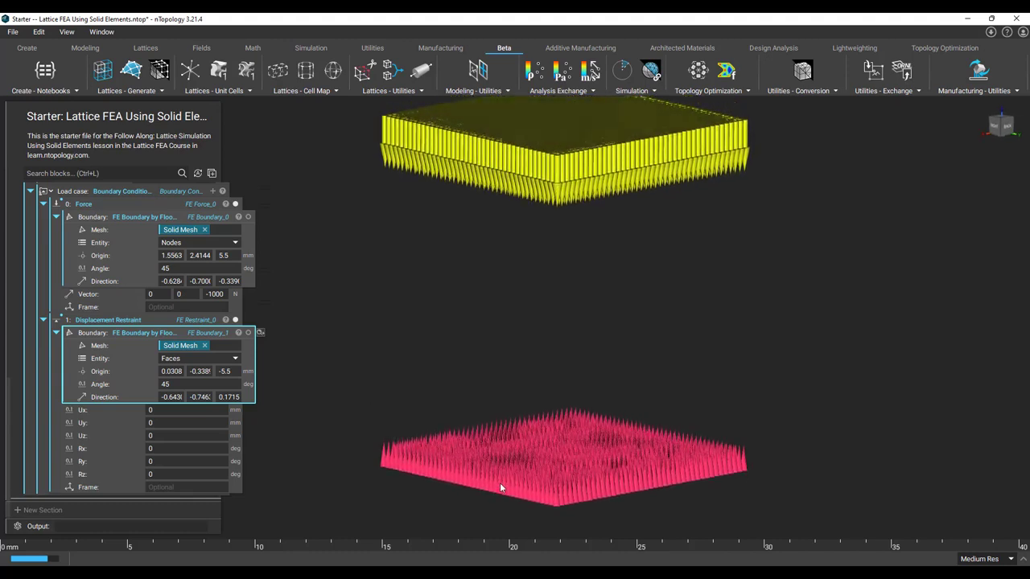
scroll(124, 343, "up", 4)
scroll(127, 344, "up", 3)
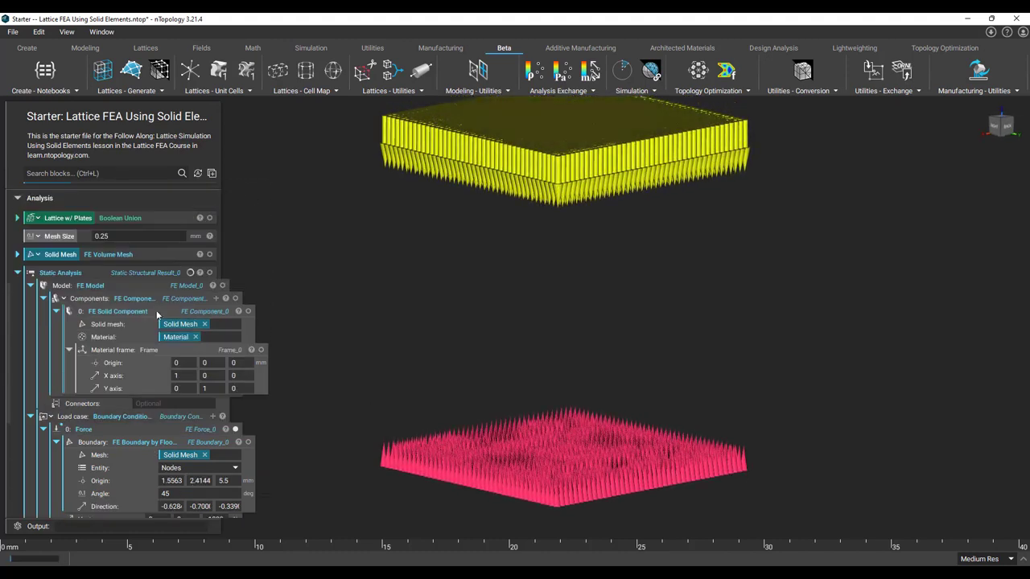
left_click(209, 254)
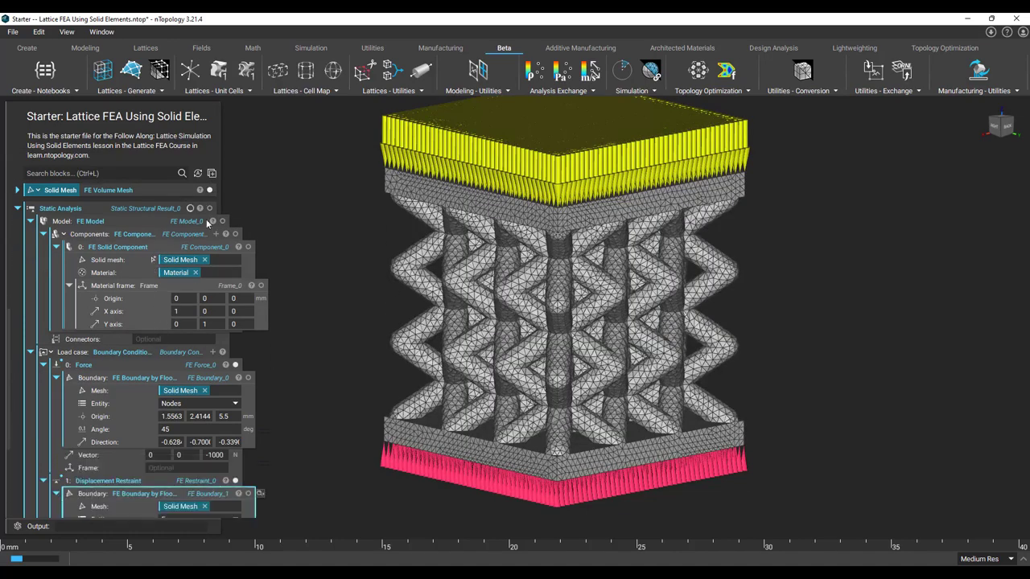
- Make the load case a variable named "Boundary Conditions" and collapse its Force and Displacement Restraint blocks
scroll(159, 294, "down", 3)
scroll(159, 294, "down", 3)
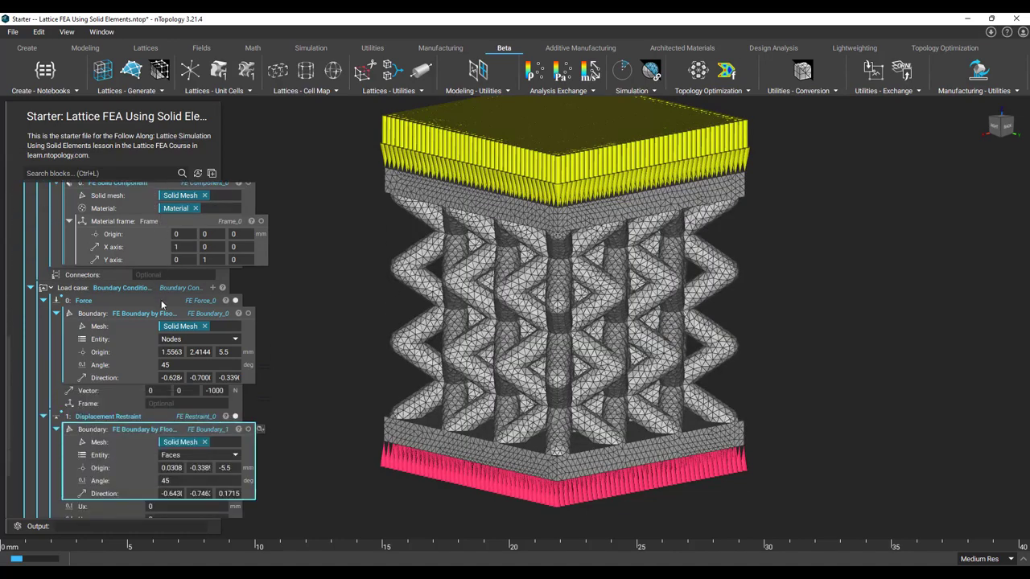
scroll(155, 331, "down", 1)
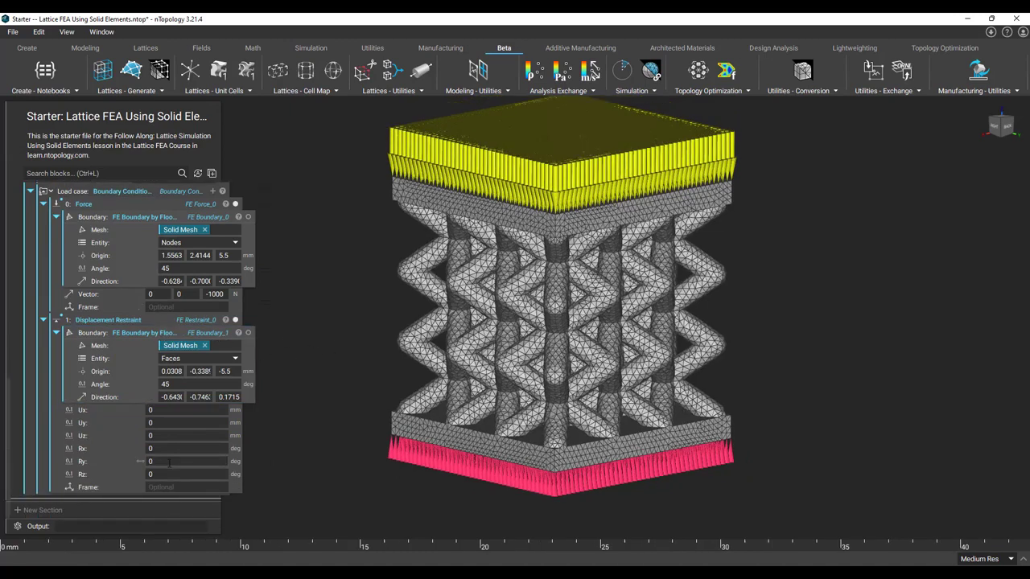
scroll(152, 339, "up", 2)
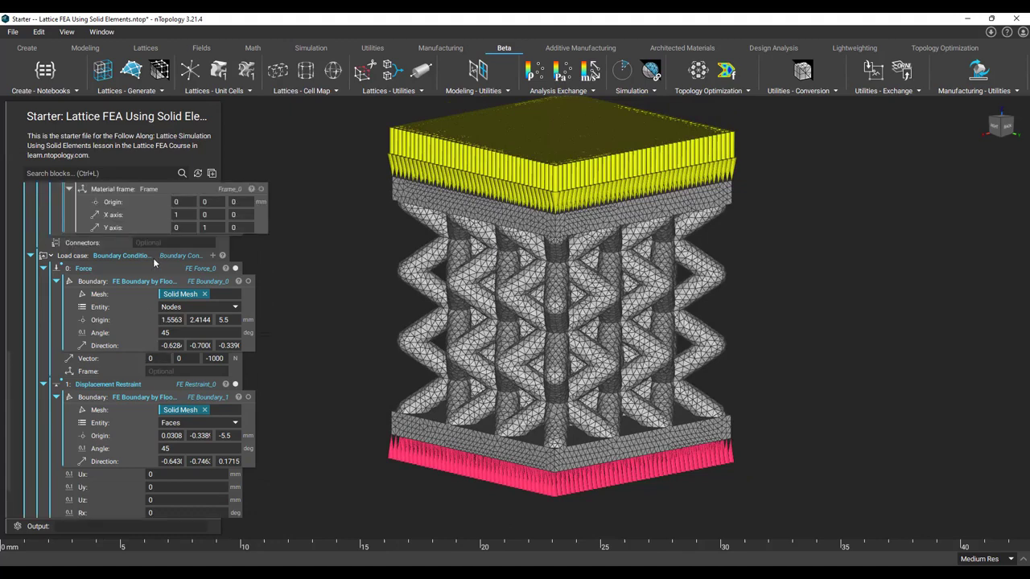
right_click(156, 262)
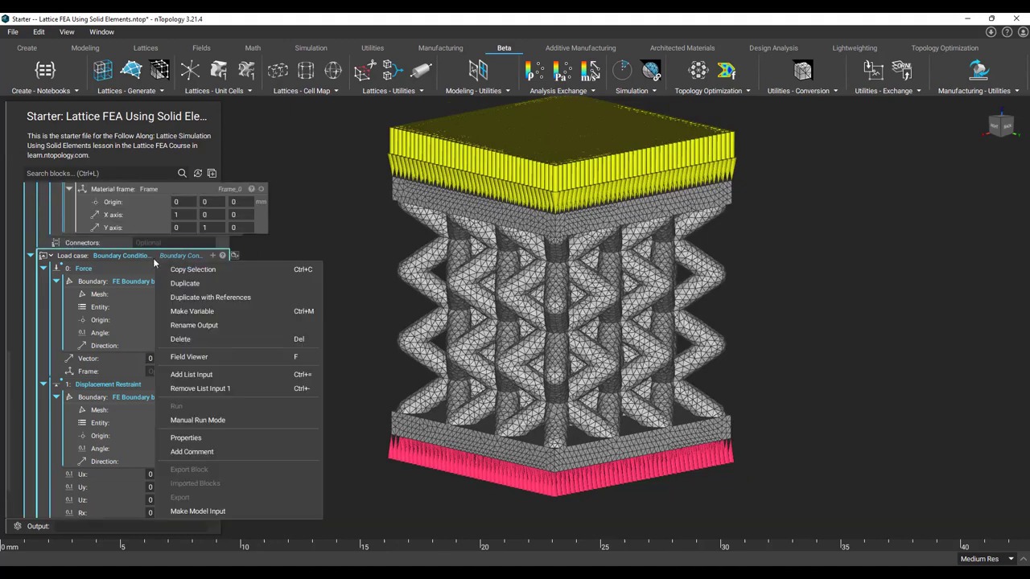
left_click(211, 311)
type("Boundary Conditions")
key("Return")
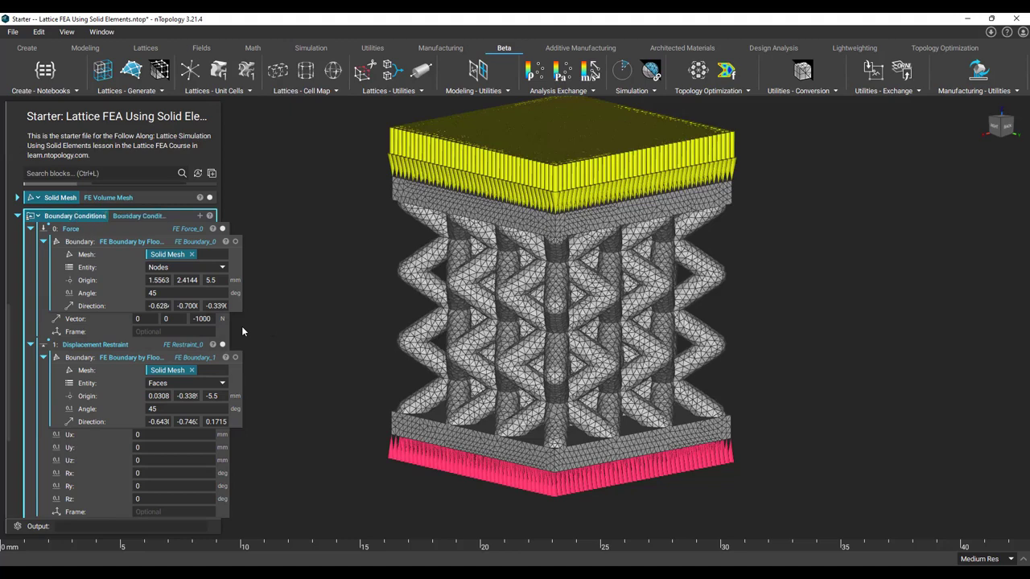
left_click(30, 229)
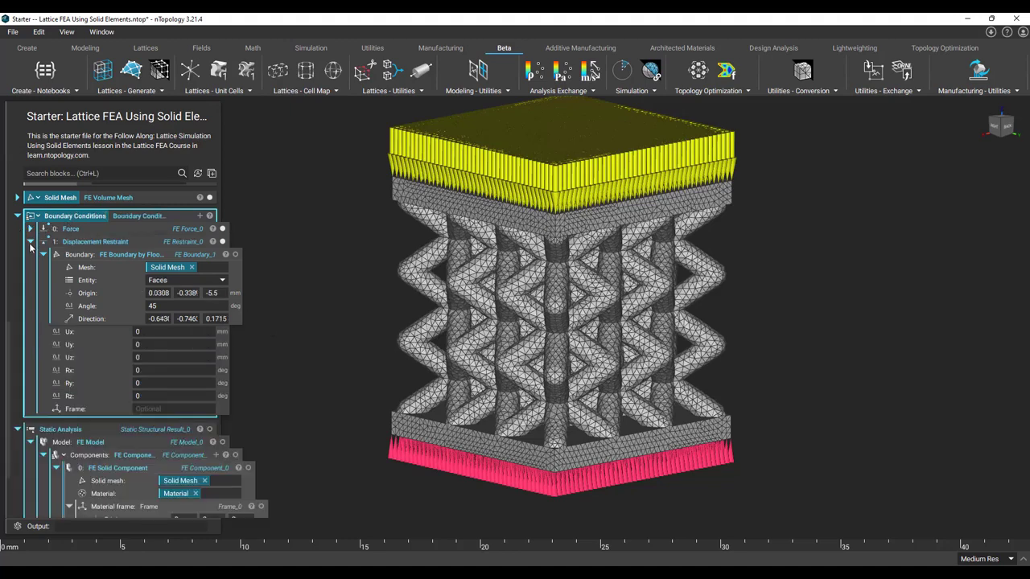
left_click(30, 243)
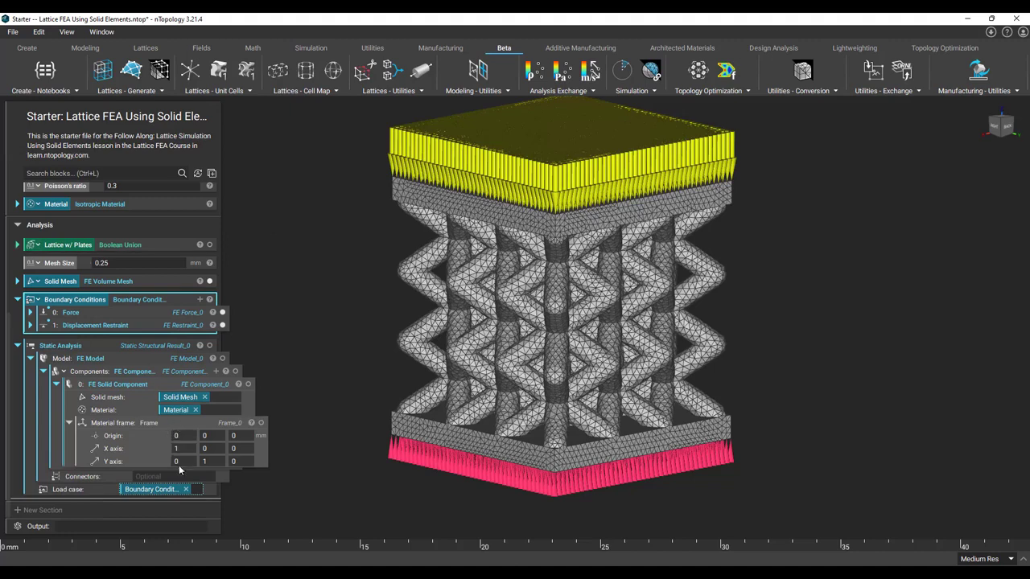
- Make the Static Analysis model a variable named "FE Model" and place it above the Boundary Conditions variable
right_click(120, 366)
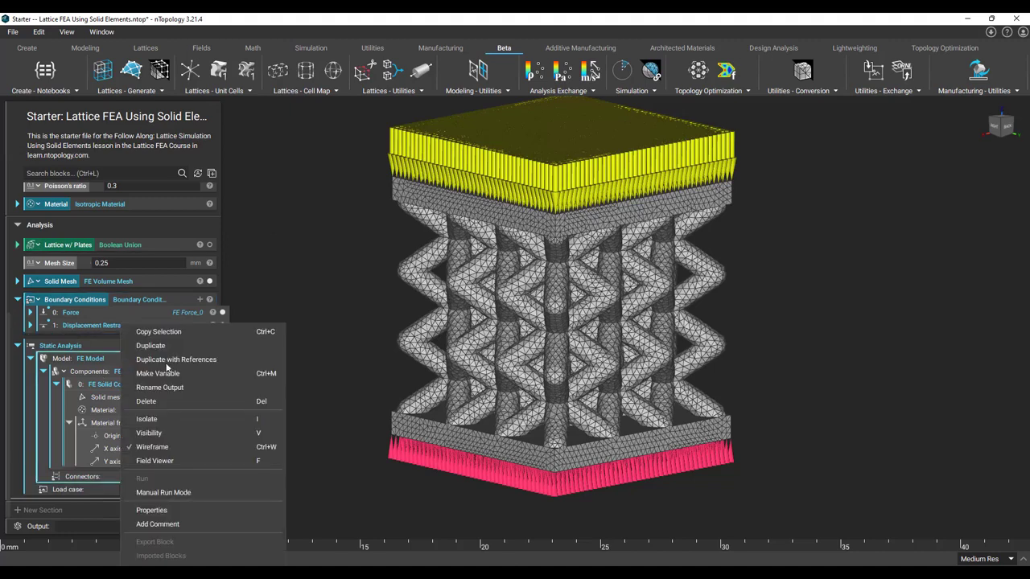
left_click(175, 374)
type("FE Model")
key("Return")
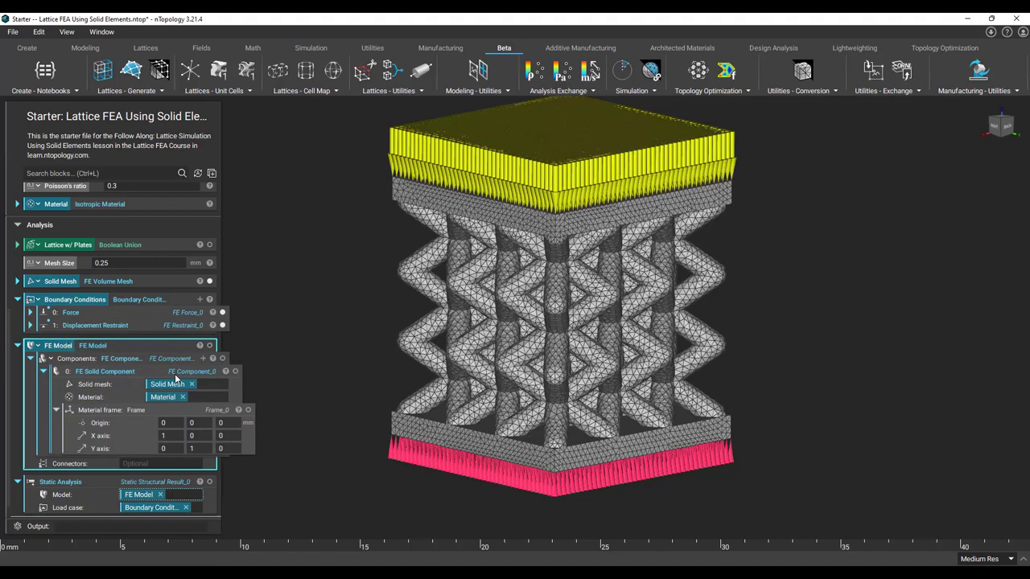
left_click_drag(62, 351, 76, 295)
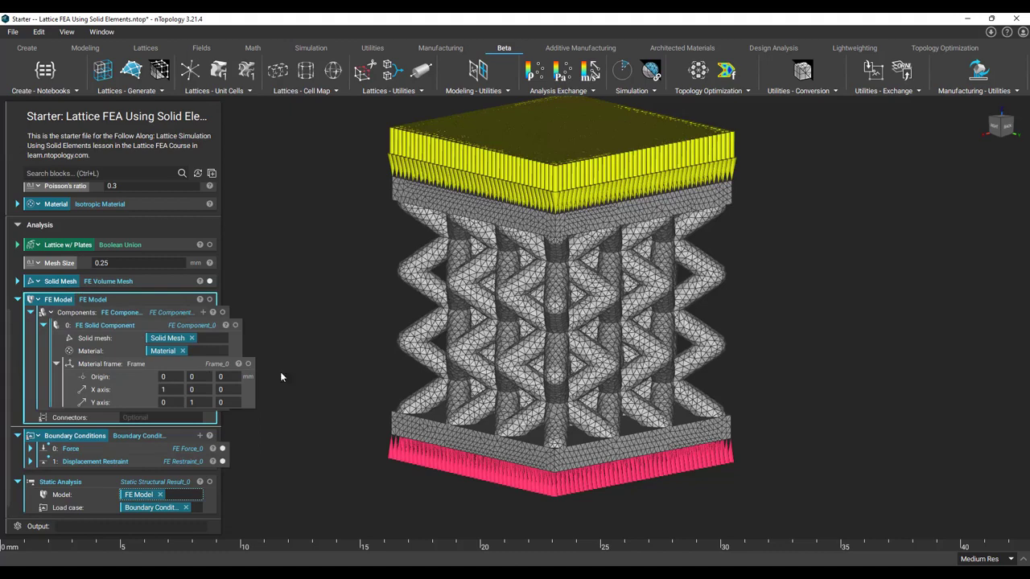
- Make the Static Analysis block a variable named "Analysis Result" and isolate it in the viewport
scroll(207, 469, "down", 1)
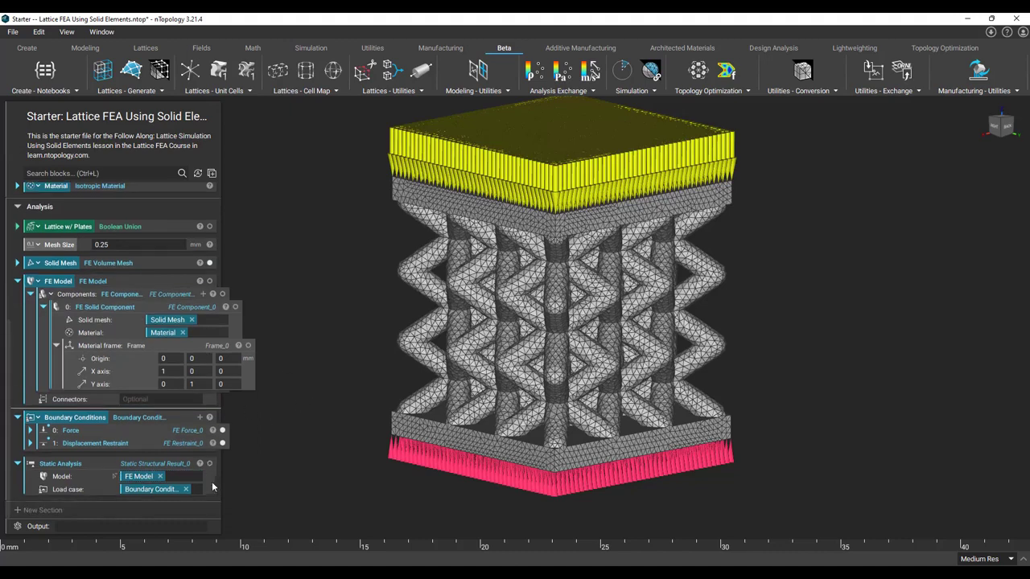
right_click(122, 465)
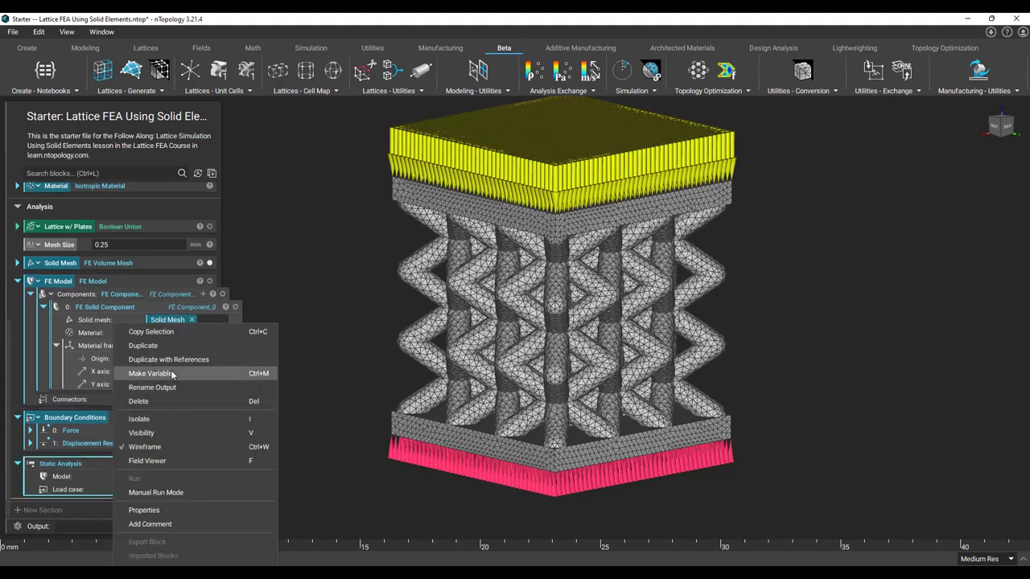
key("Escape")
type("Anal")
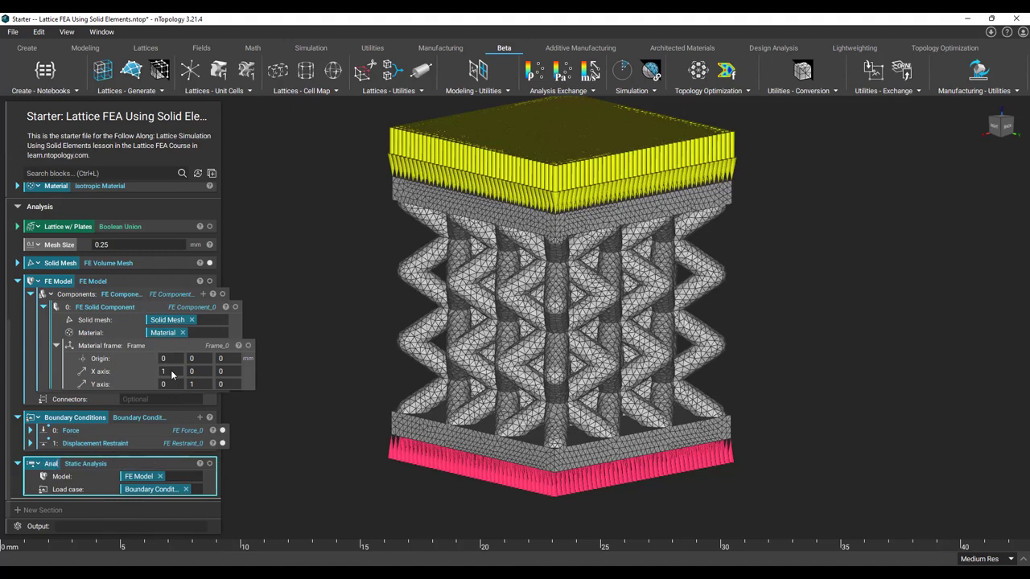
type("ysis Result")
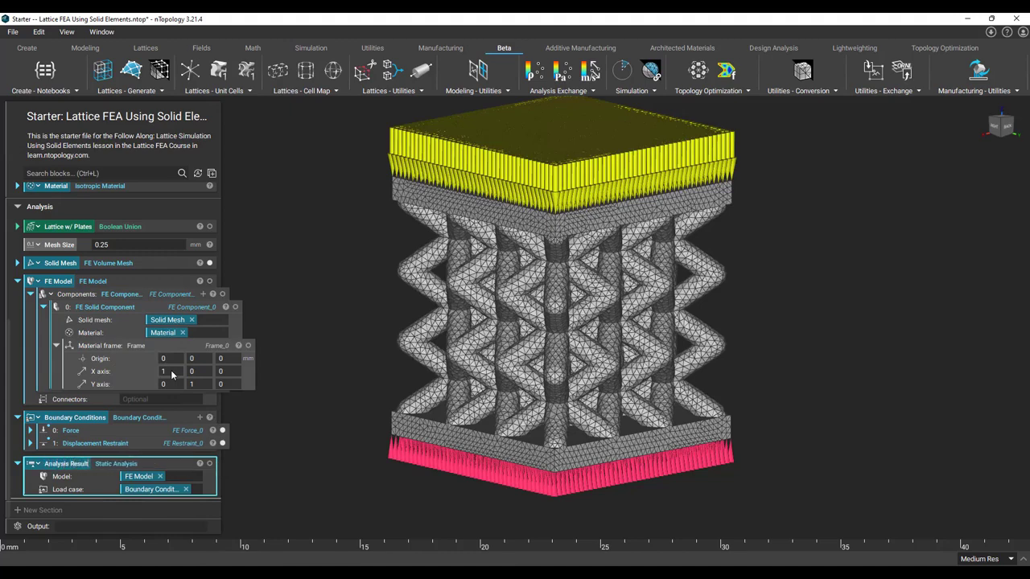
type("i")
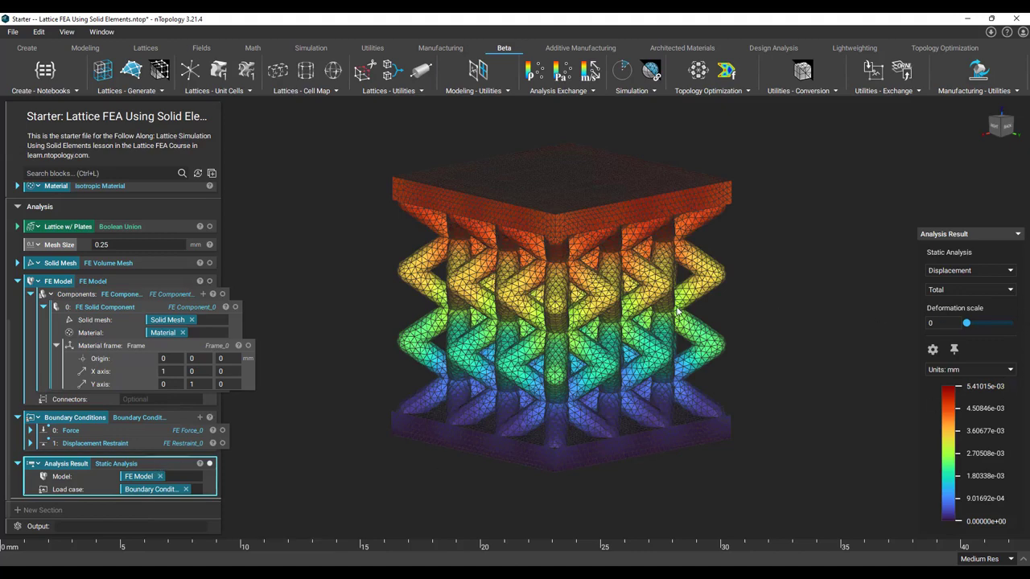
- Section the displacement result with a horizontal cut plane and raise its center to a Z of about 2.3
left_click(767, 314)
left_click(635, 292)
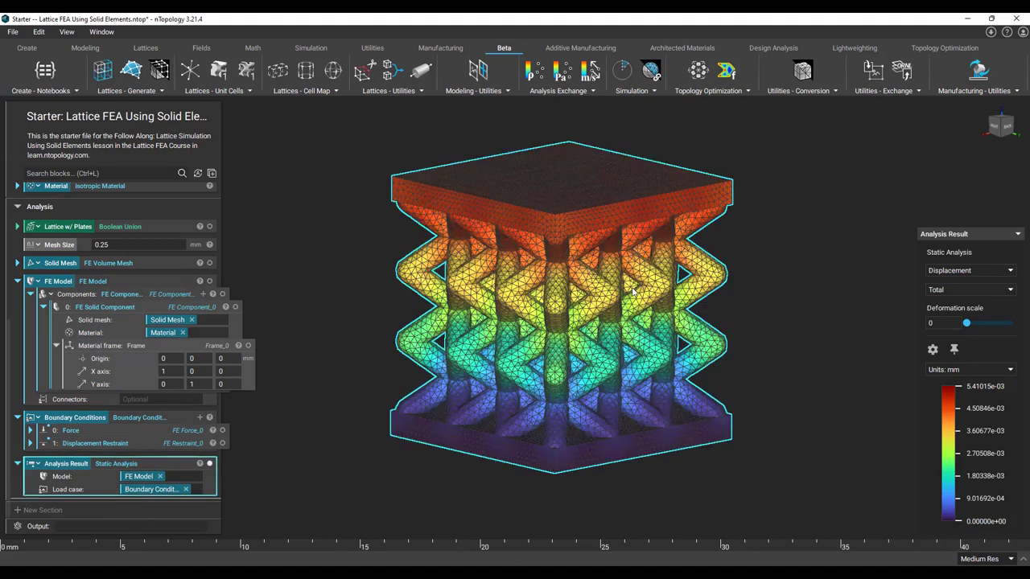
key("x")
right_click_drag(618, 288, 614, 342)
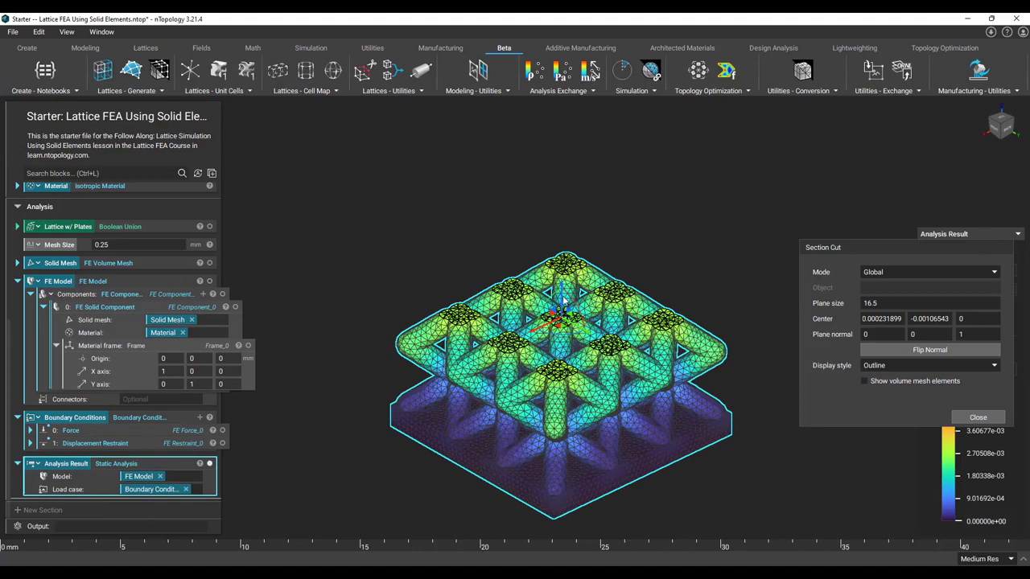
left_click_drag(563, 275, 544, 263)
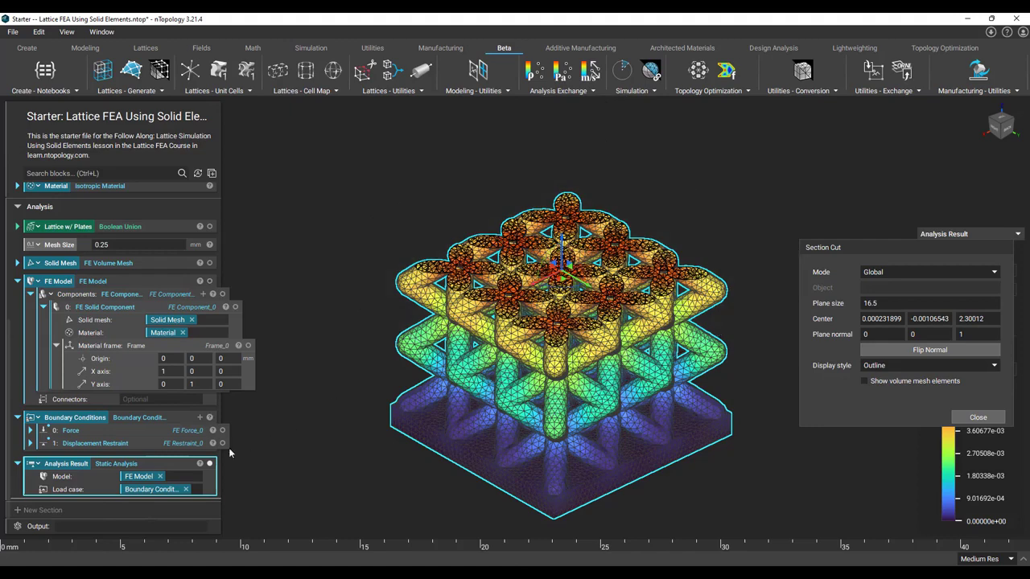
- Turn off the wireframe display of Analysis Result and close the section cut
left_click(200, 465)
left_click(375, 361)
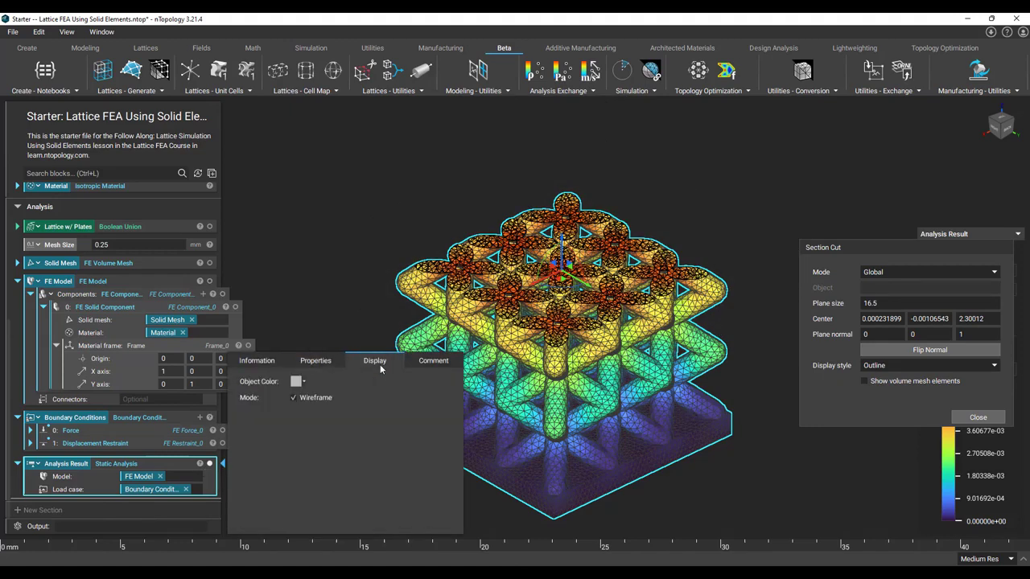
left_click(313, 398)
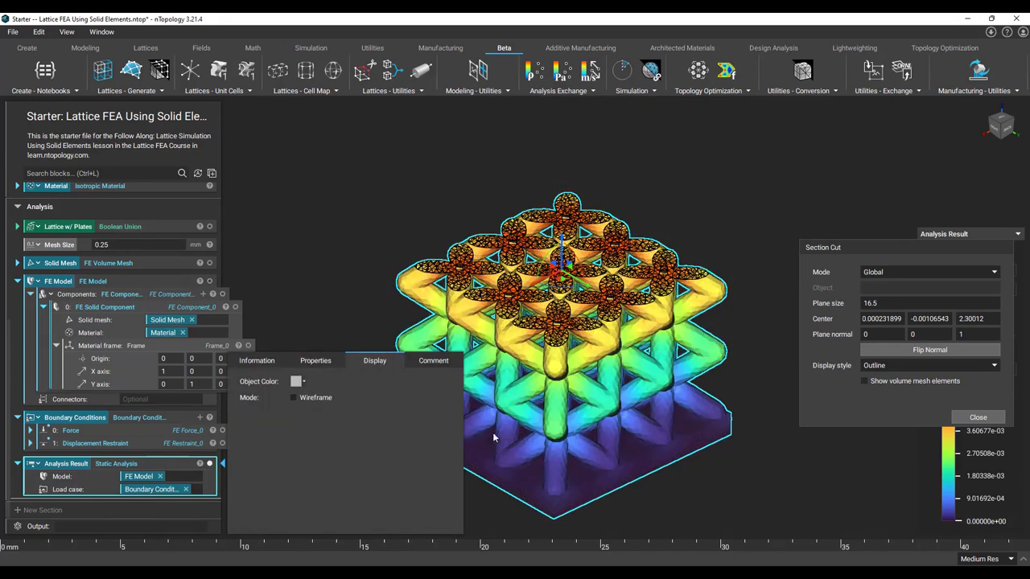
left_click(977, 417)
left_click(688, 467)
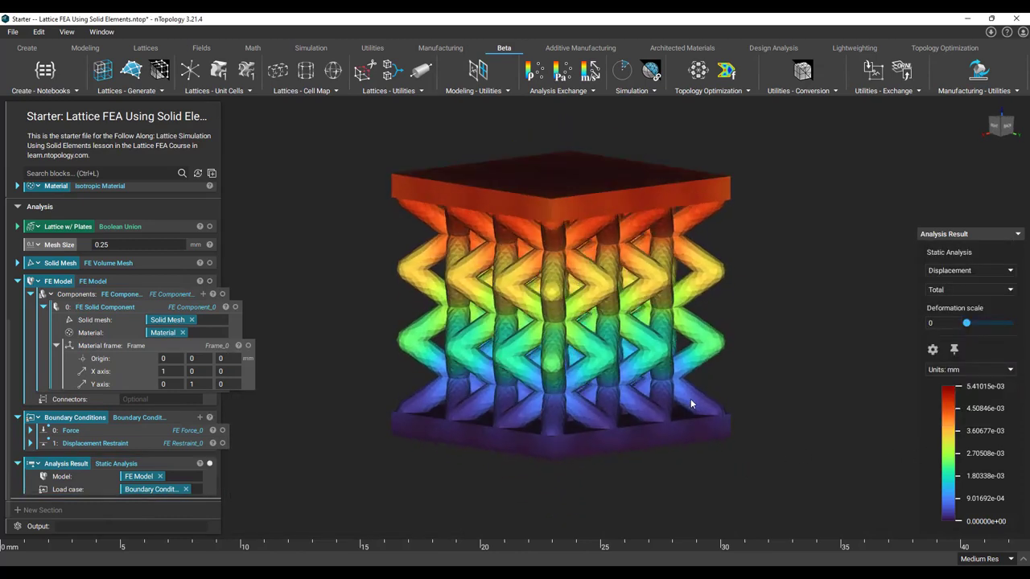
- Display the Von Mises stress of the analysis result with a deformation scale of 0
left_click(970, 270)
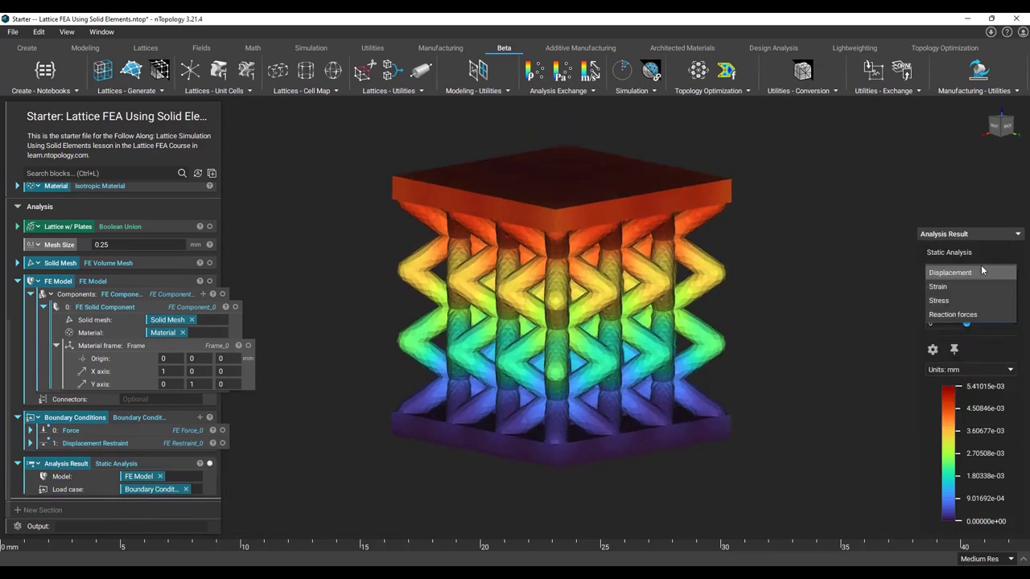
left_click(954, 300)
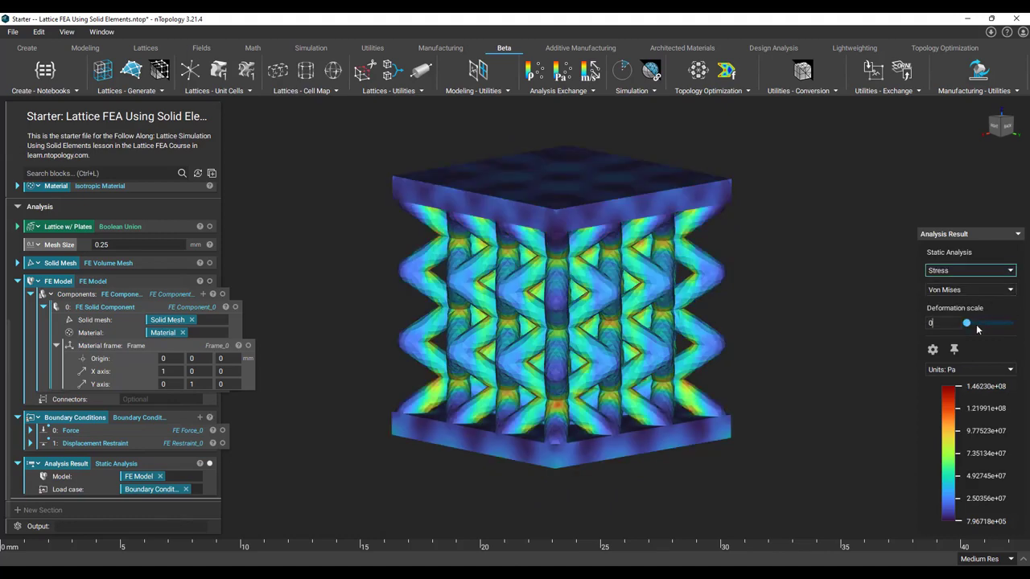
mouse_move(966, 322)
left_mouse_down()
mouse_move(1016, 333)
mouse_move(965, 338)
left_mouse_up()
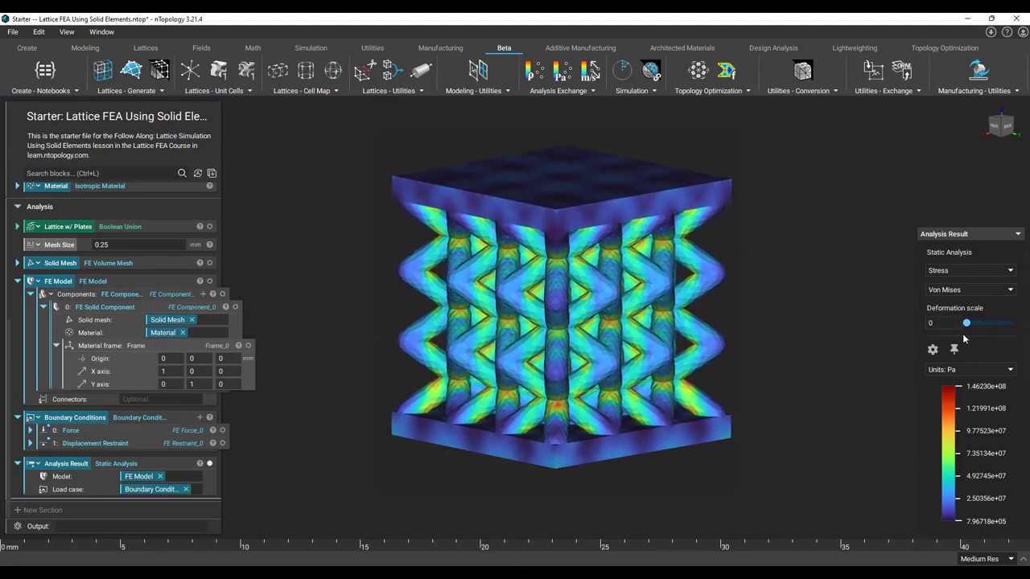